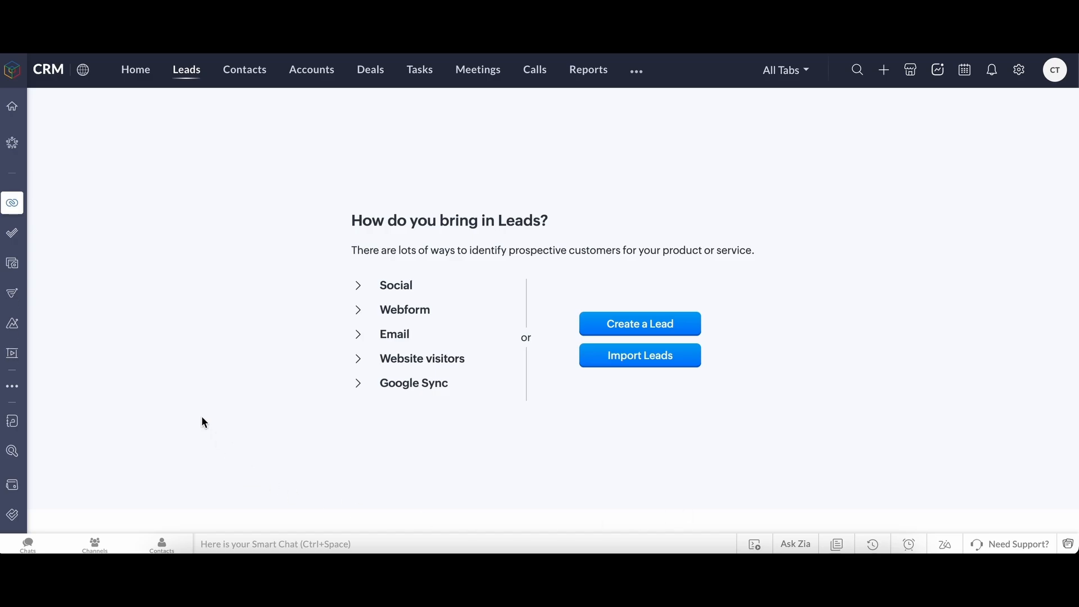
- Create a new spreadsheet in Zoho Sheet and name it Leads To Import
{"action": "left_click", "coordinate": [12, 391]}
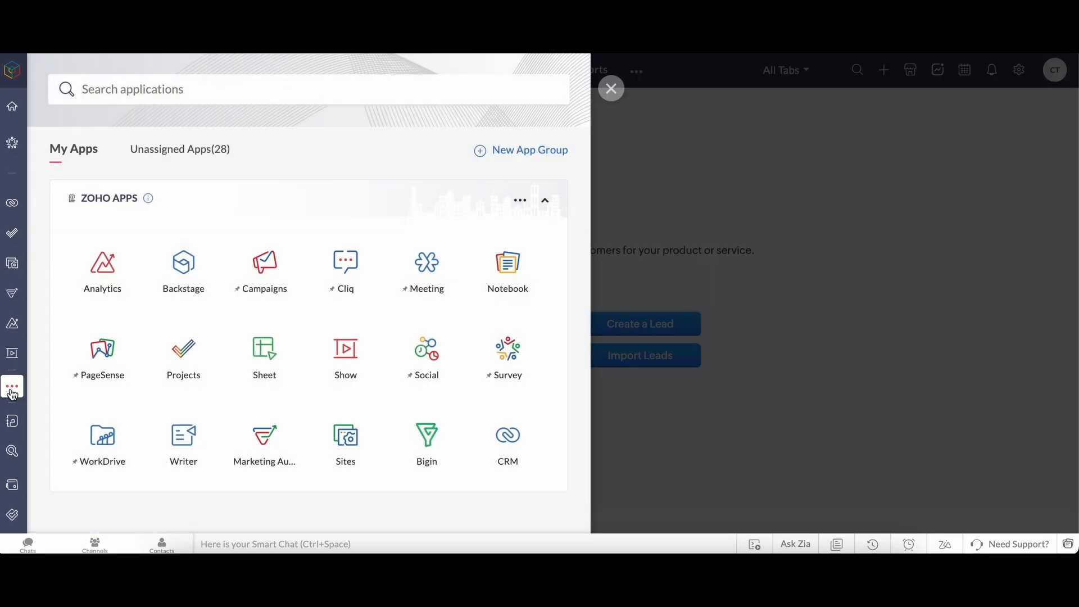
{"action": "left_click", "coordinate": [266, 350]}
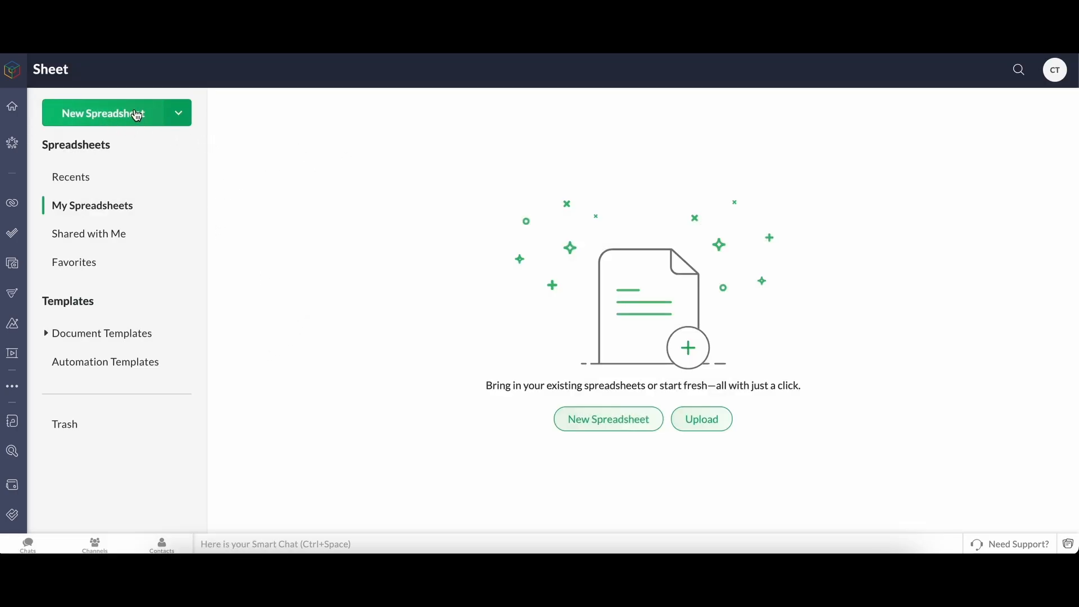
{"action": "left_click", "coordinate": [85, 119]}
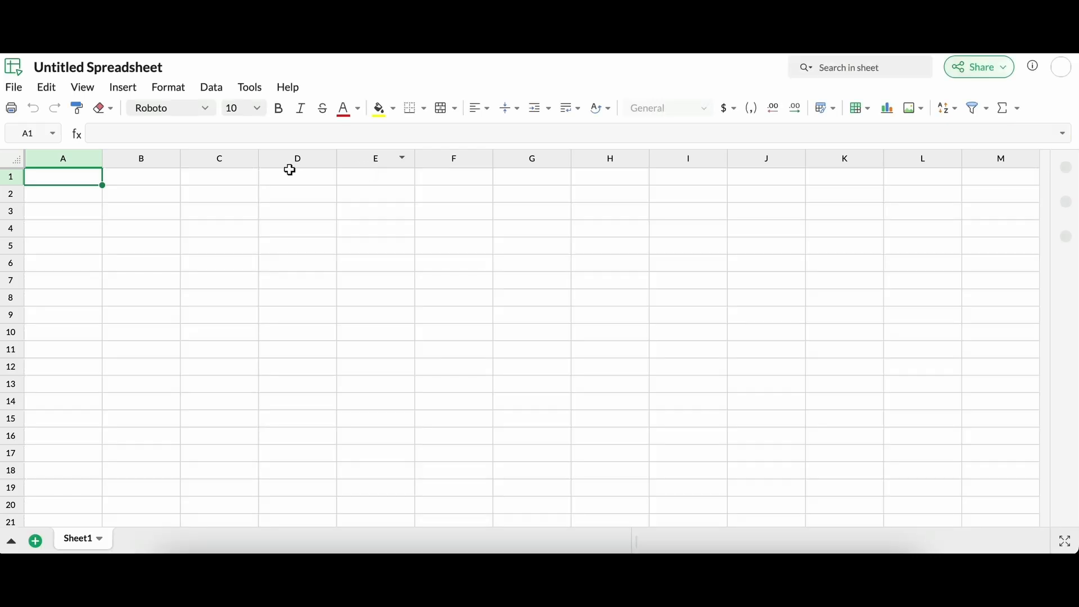
{"action": "left_click", "coordinate": [58, 69]}
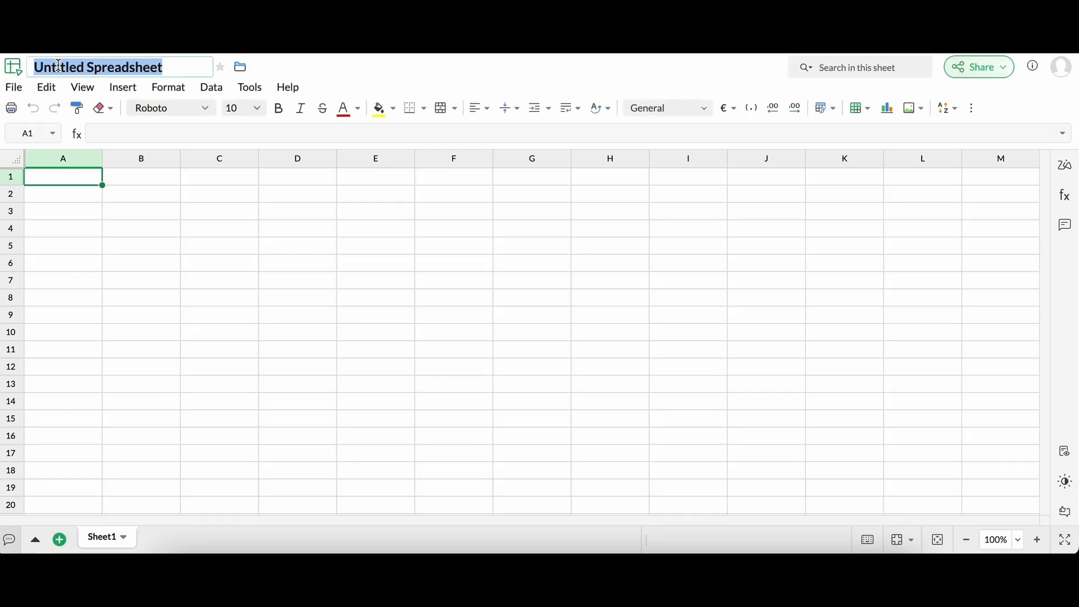
{"action": "type", "text": "Leads To Imp"}
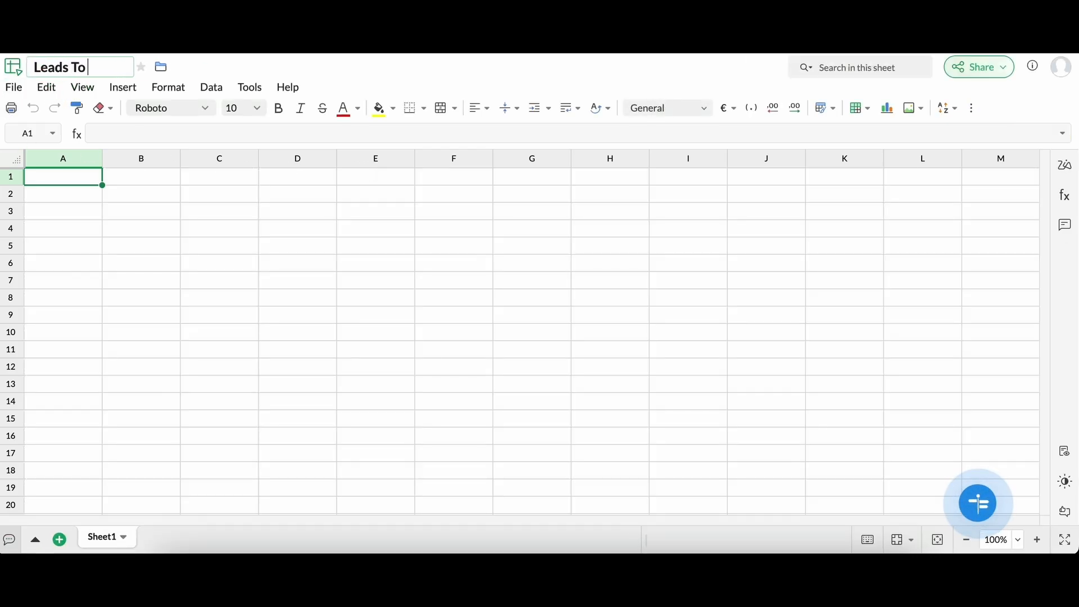
{"action": "type", "text": "ort"}
{"action": "left_click", "coordinate": [64, 178]}
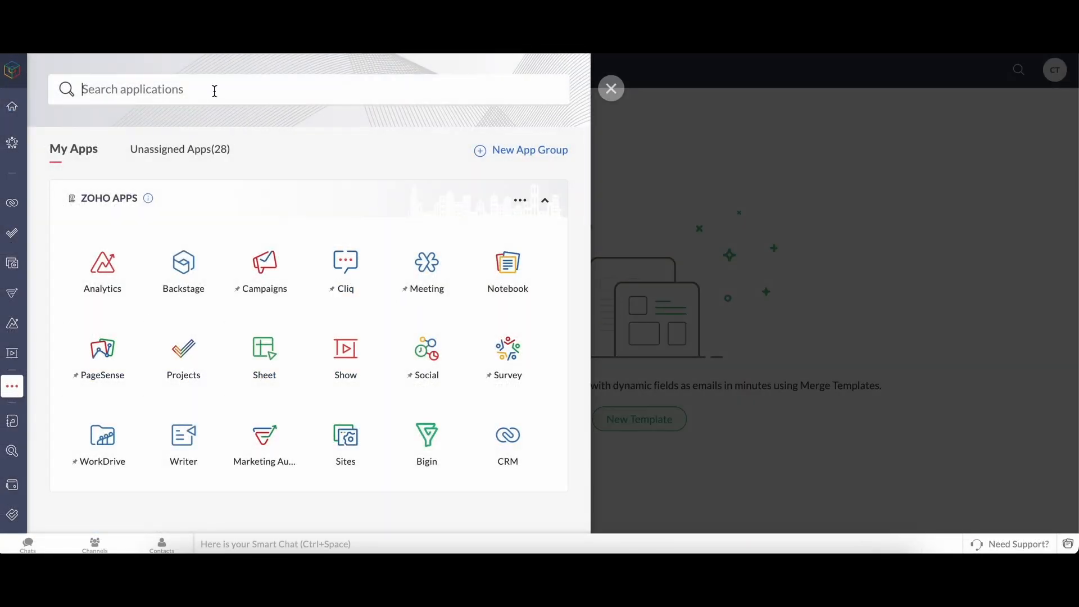
- Find the Flow application, add it, and create a flow named Sheet to CRM Leads
{"action": "left_click", "coordinate": [214, 91]}
{"action": "type", "text": "Flow"}
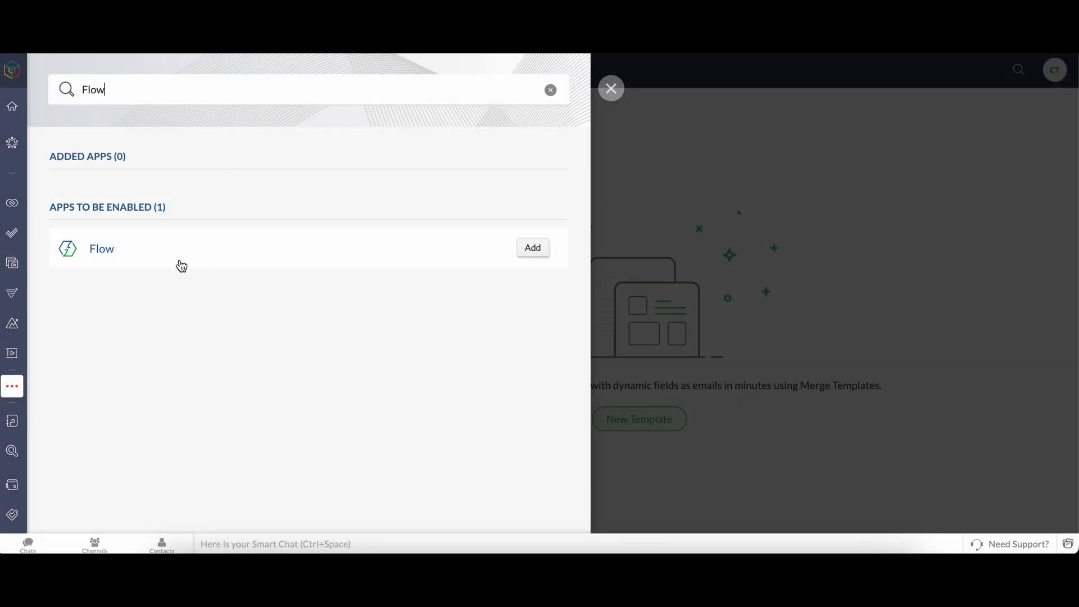
{"action": "left_click", "coordinate": [532, 248]}
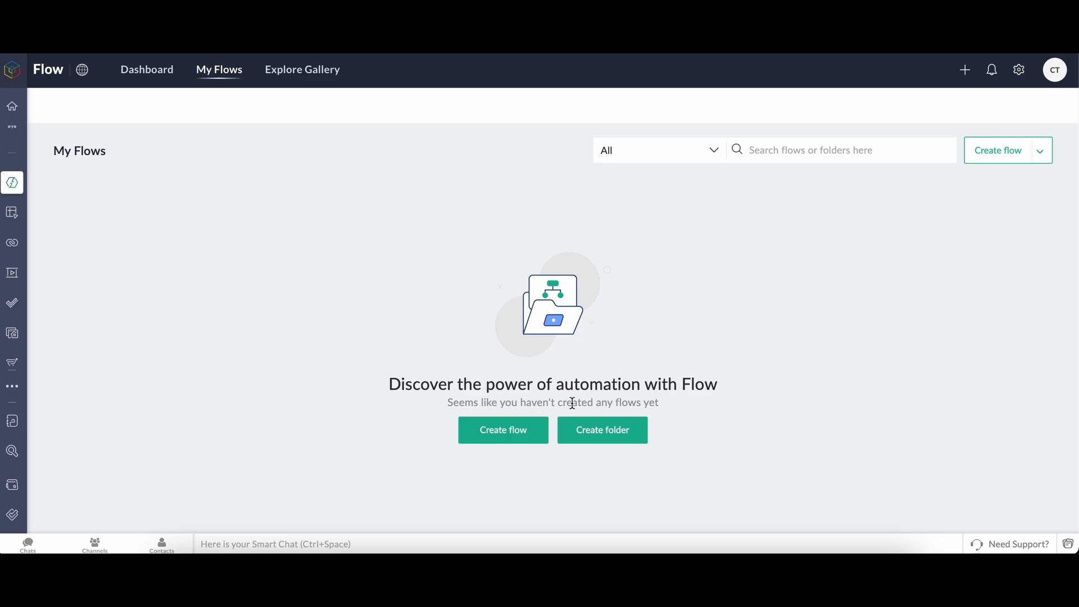
{"action": "left_click", "coordinate": [531, 442]}
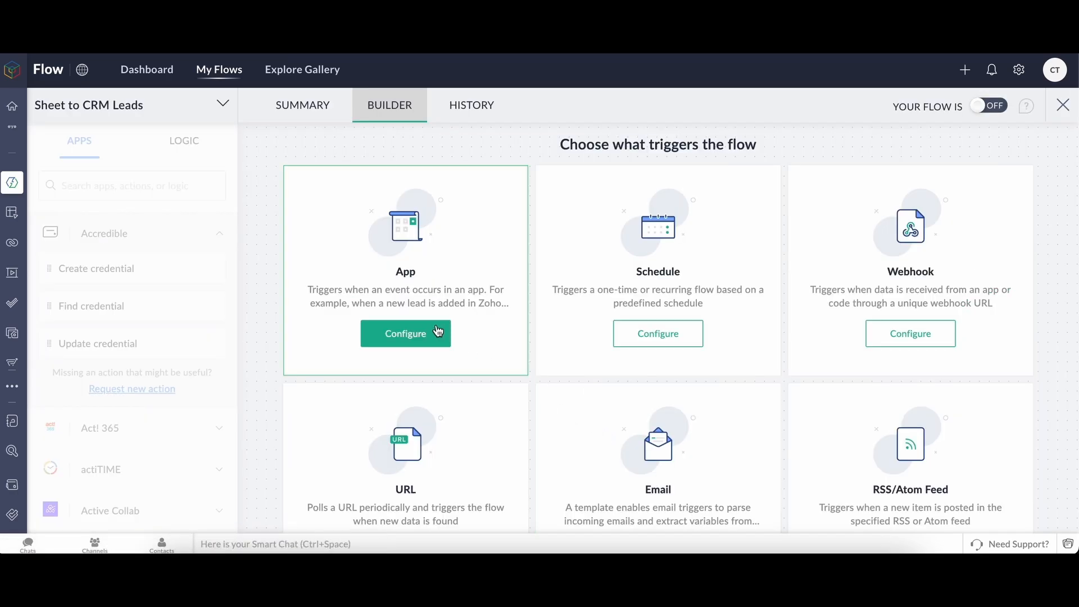
- Choose an app trigger for the flow using Zoho Sheet's Row created or updated event
{"action": "left_click", "coordinate": [438, 331]}
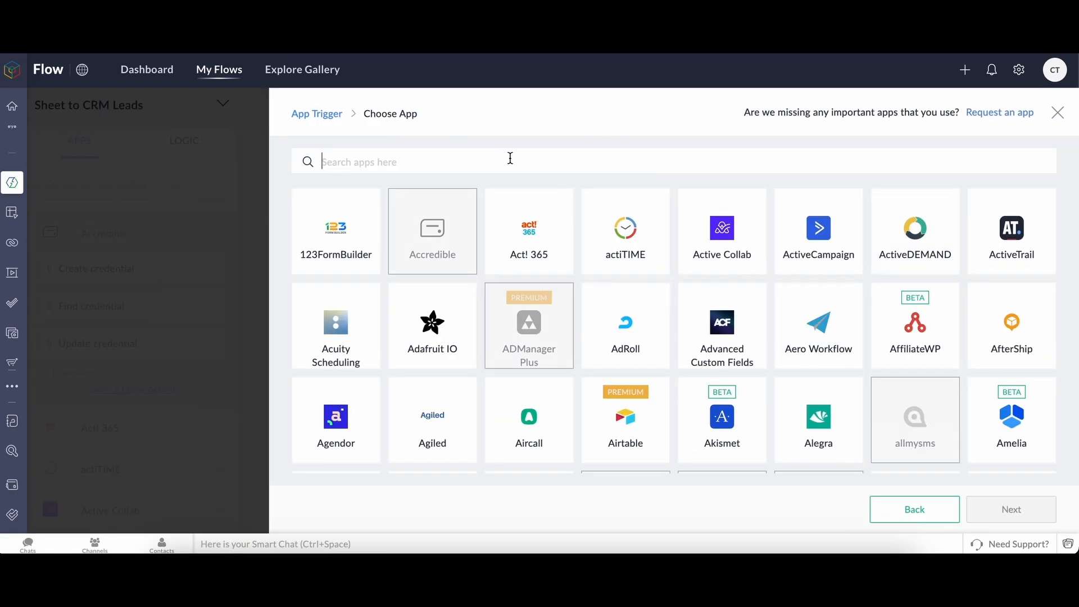
{"action": "type", "text": "sheet"}
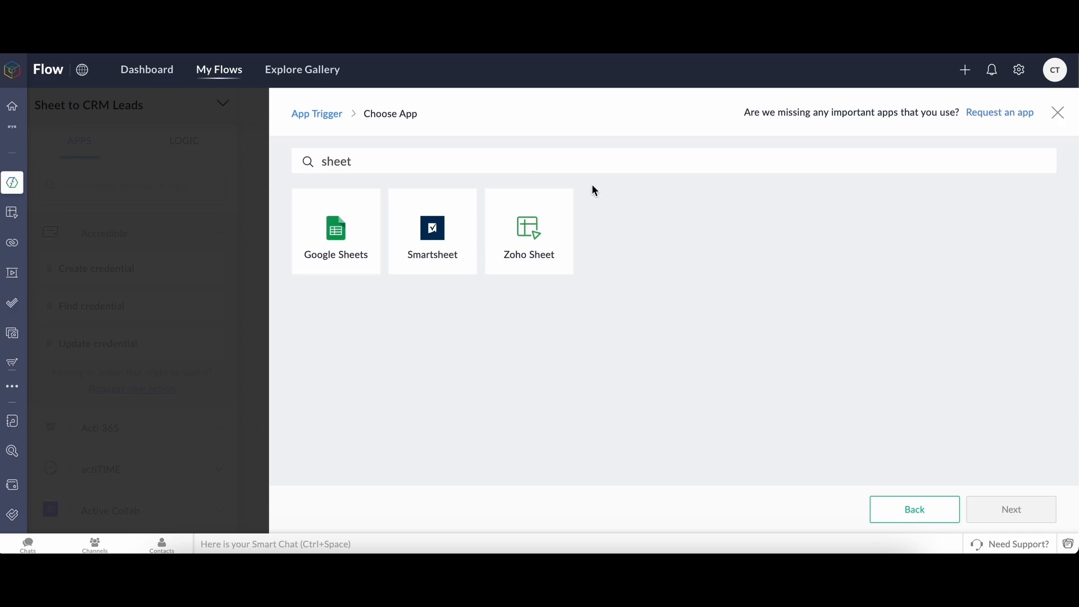
{"action": "left_click", "coordinate": [561, 221]}
{"action": "left_click", "coordinate": [995, 511]}
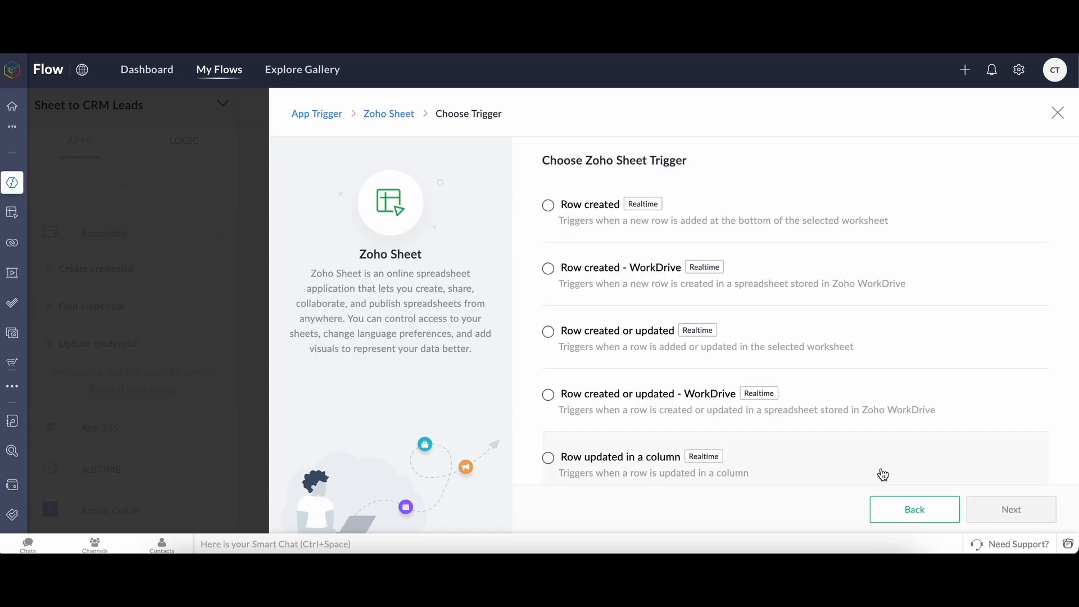
{"action": "left_click", "coordinate": [621, 341]}
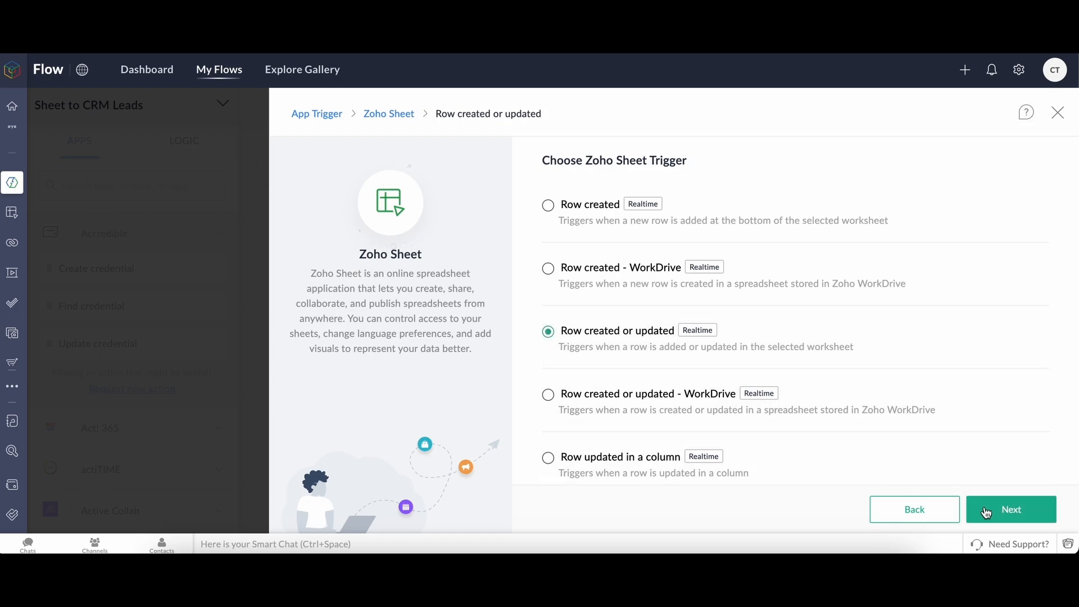
{"action": "scroll", "coordinate": [829, 395], "scroll_direction": "down", "scroll_amount": 5}
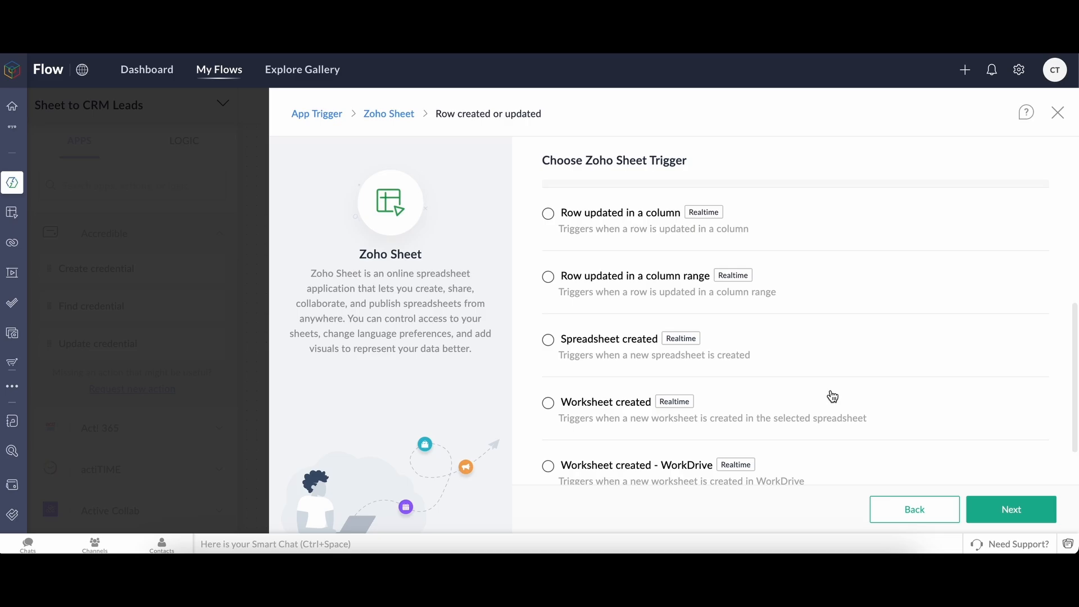
{"action": "scroll", "coordinate": [833, 396], "scroll_direction": "down", "scroll_amount": 1}
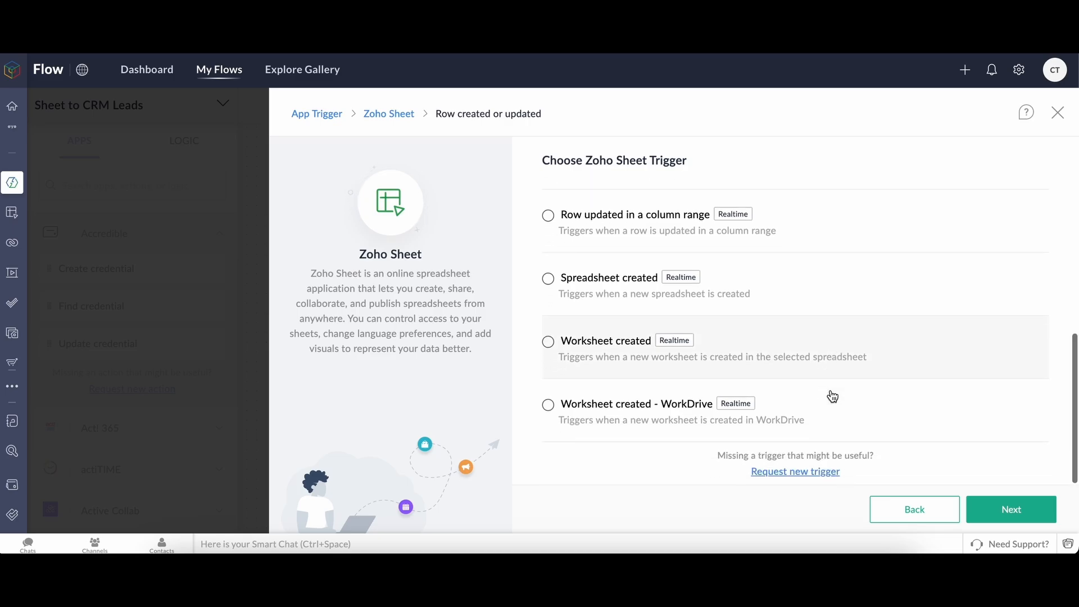
{"action": "left_click", "coordinate": [1011, 506]}
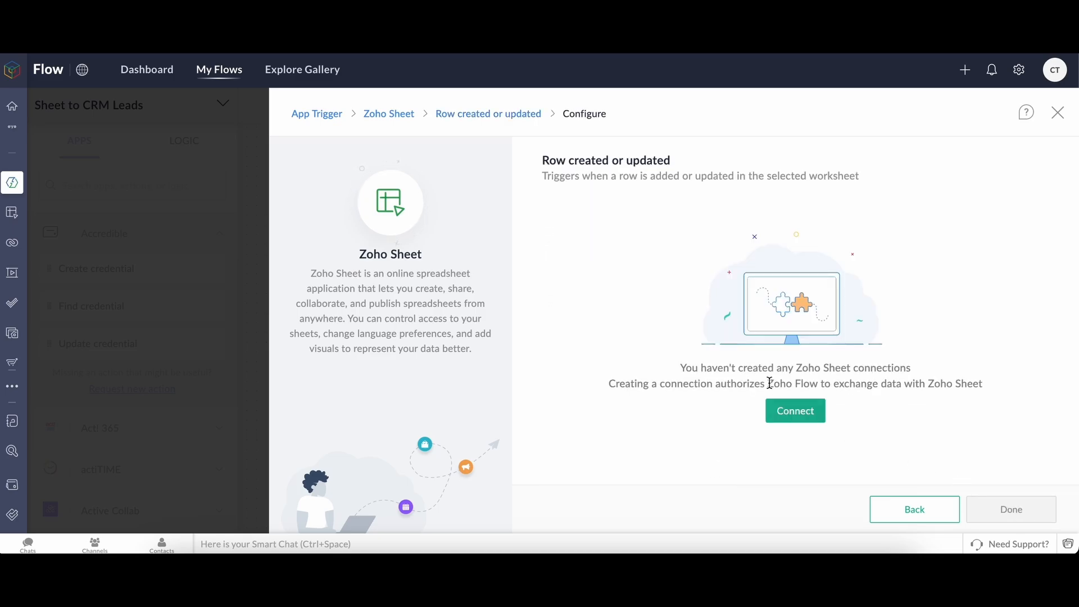
- Create a Zoho Sheet connection named Sheets to Flow to CRM for all triggers and actions, and authorize Zoho Flow's access
{"action": "left_click", "coordinate": [794, 422]}
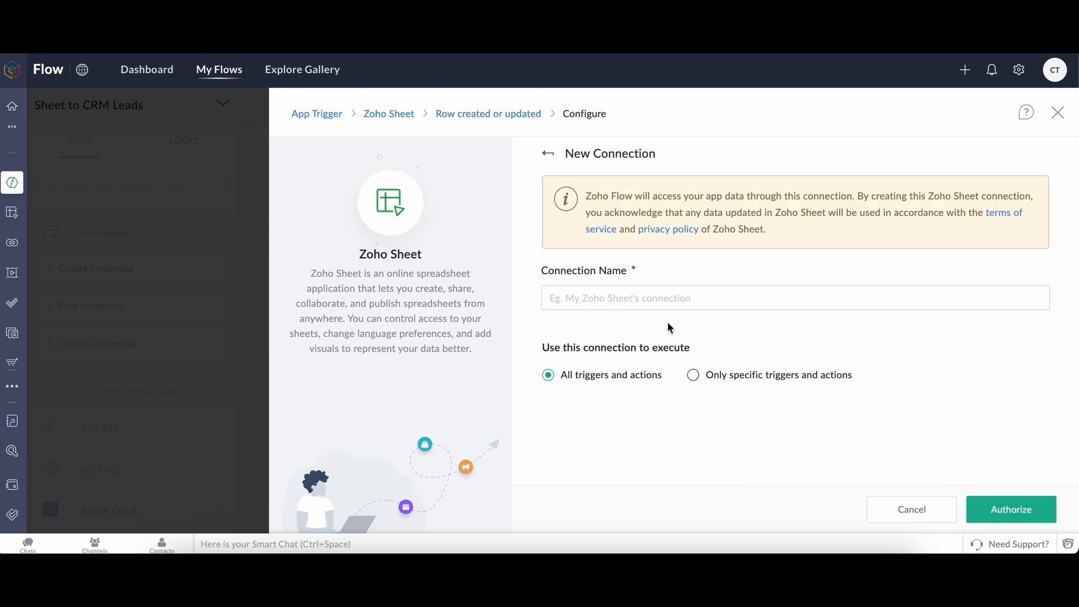
{"action": "left_click", "coordinate": [638, 302]}
{"action": "type", "text": "Sheets to Flow"}
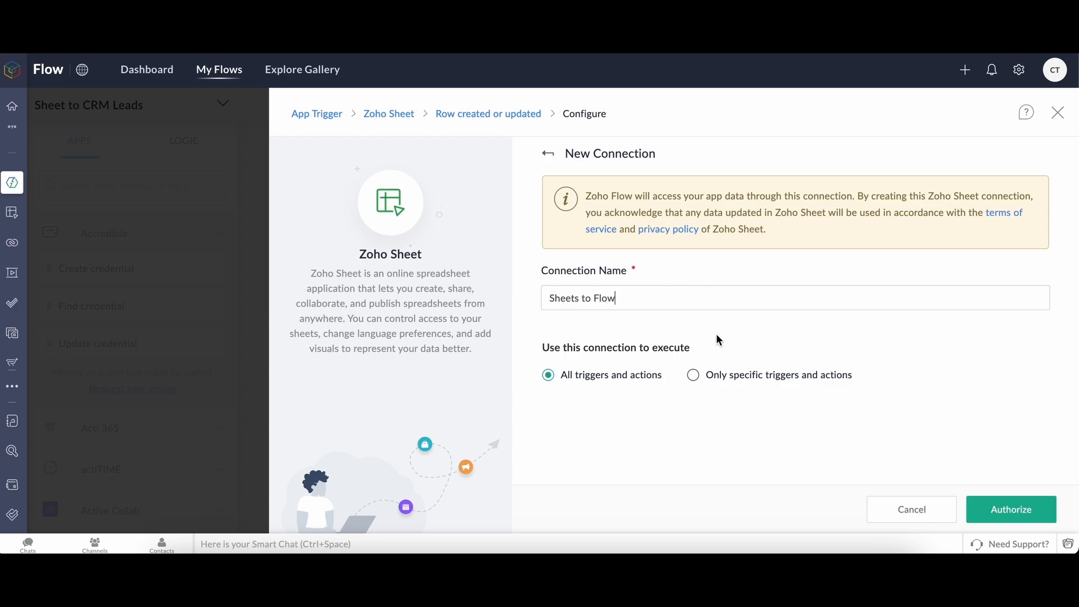
{"action": "type", "text": " to CRM"}
{"action": "left_click", "coordinate": [1010, 509]}
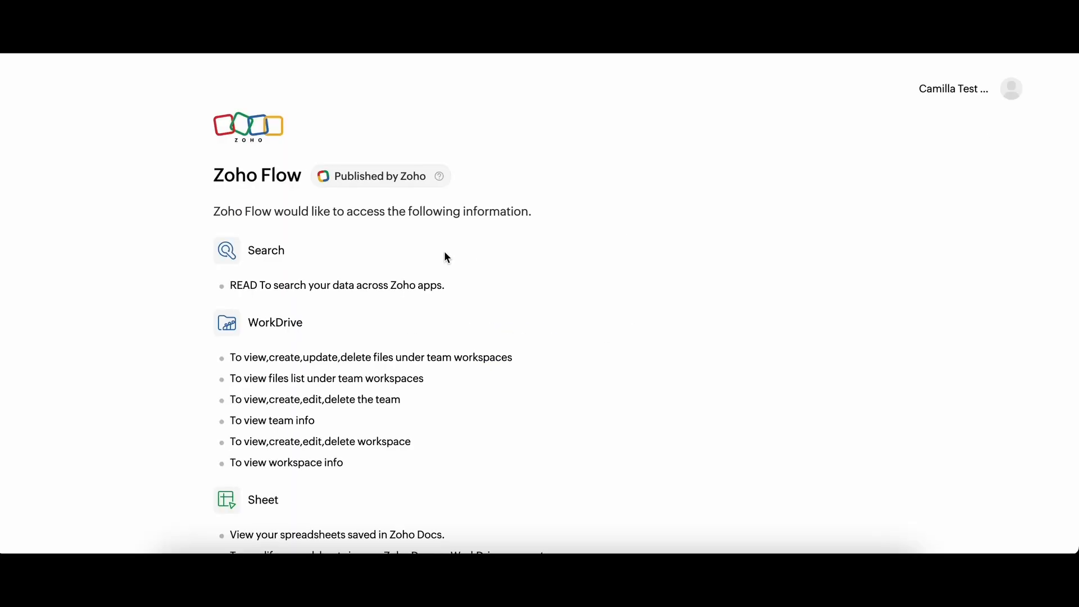
{"action": "scroll", "coordinate": [447, 253], "scroll_direction": "down", "scroll_amount": 1}
{"action": "scroll", "coordinate": [449, 255], "scroll_direction": "down", "scroll_amount": 2}
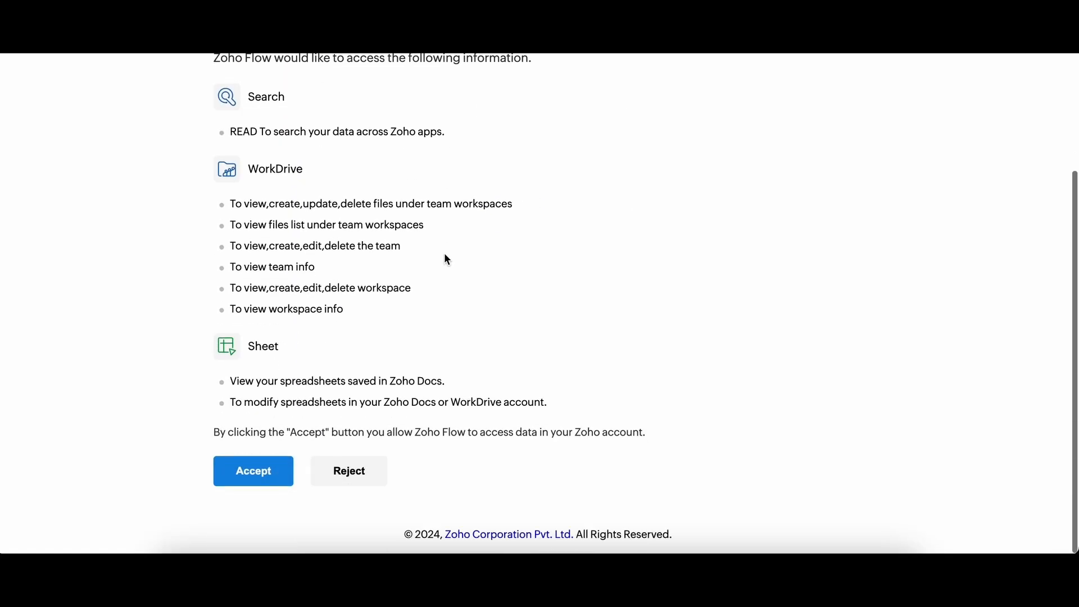
{"action": "left_click", "coordinate": [250, 475]}
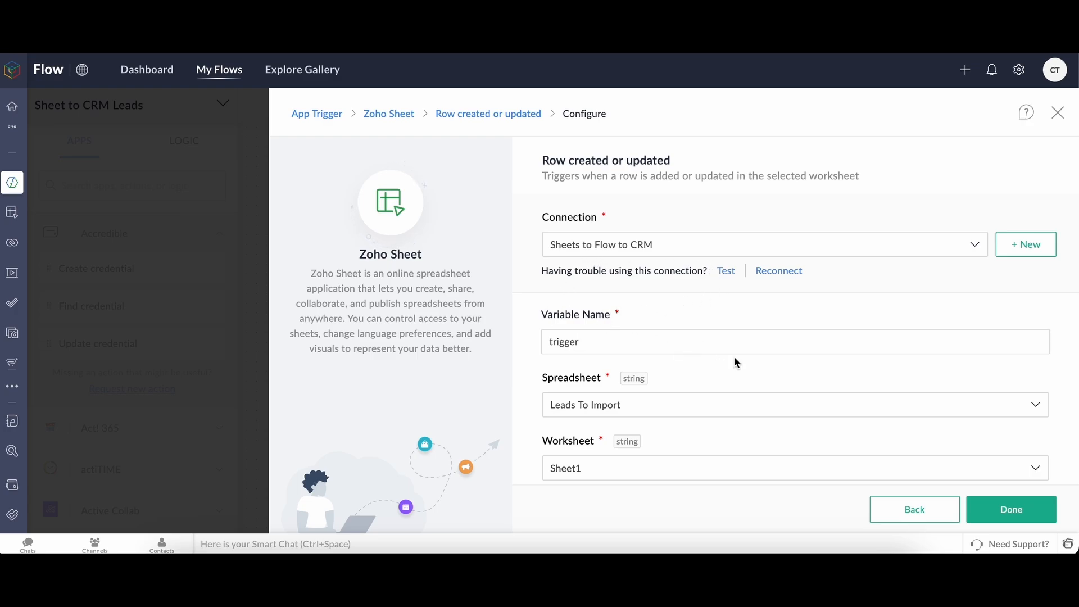
- Set the trigger's worksheet to Sheet1 of the Leads To Import spreadsheet
{"action": "scroll", "coordinate": [731, 357], "scroll_direction": "down", "scroll_amount": 2}
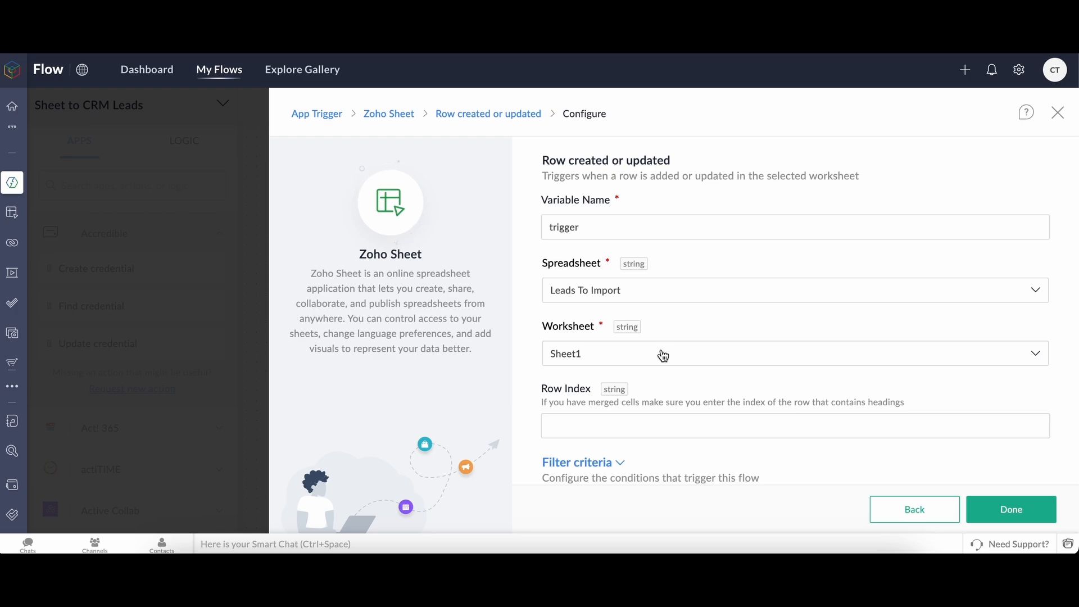
{"action": "left_click", "coordinate": [663, 355]}
{"action": "left_click", "coordinate": [663, 355]}
- Review the fields offered for the trigger's filter criteria and save the trigger without any filter
{"action": "left_click", "coordinate": [607, 464]}
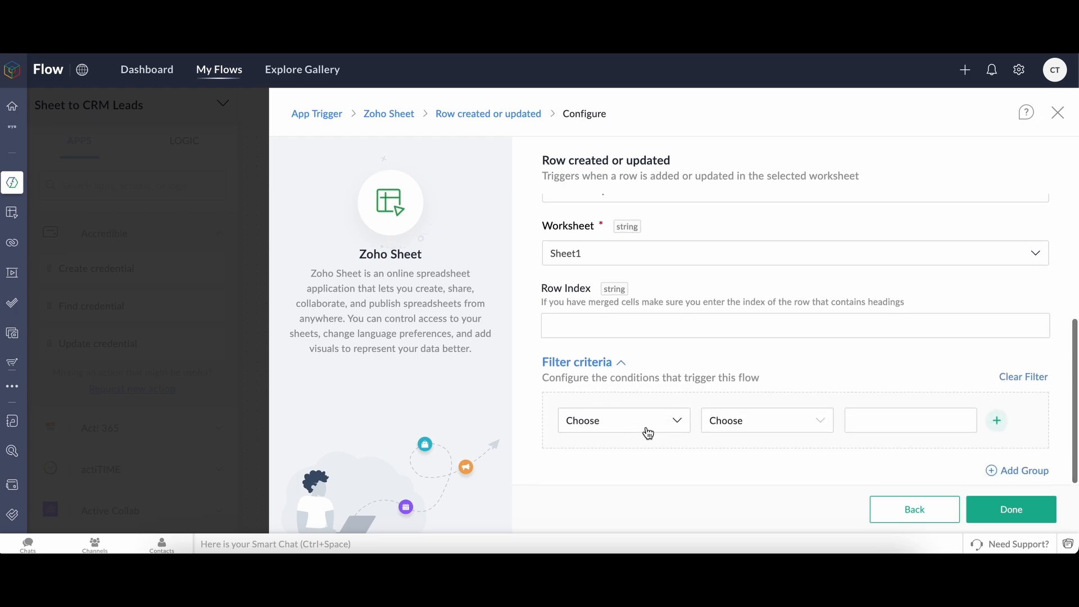
{"action": "left_click", "coordinate": [657, 421]}
{"action": "scroll", "coordinate": [613, 351], "scroll_direction": "down", "scroll_amount": 2}
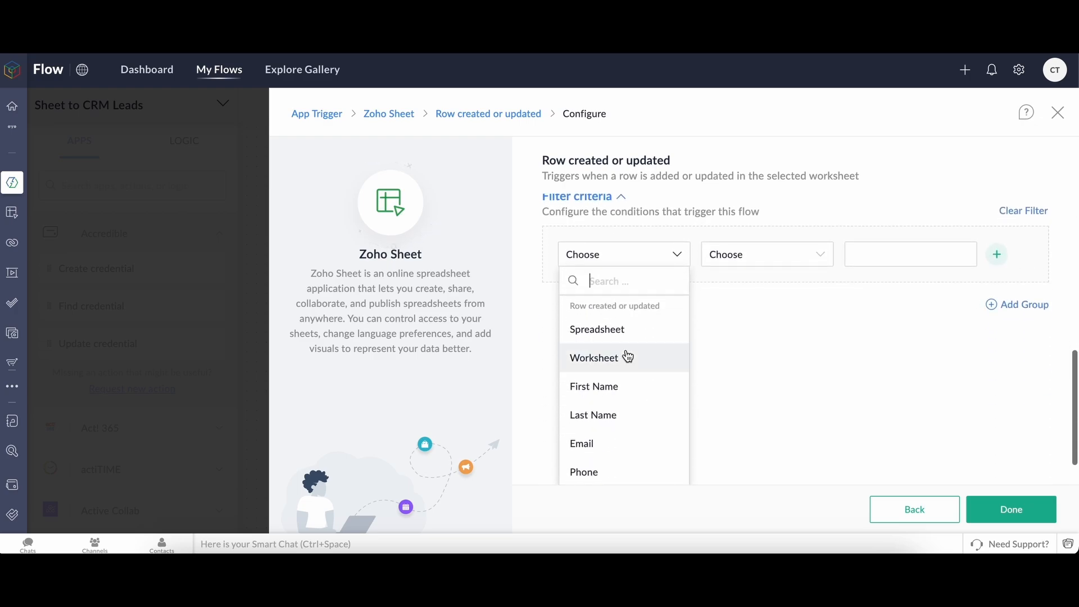
{"action": "scroll", "coordinate": [771, 365], "scroll_direction": "down", "scroll_amount": 1}
{"action": "scroll", "coordinate": [771, 366], "scroll_direction": "up", "scroll_amount": 1}
{"action": "scroll", "coordinate": [771, 369], "scroll_direction": "up", "scroll_amount": 2}
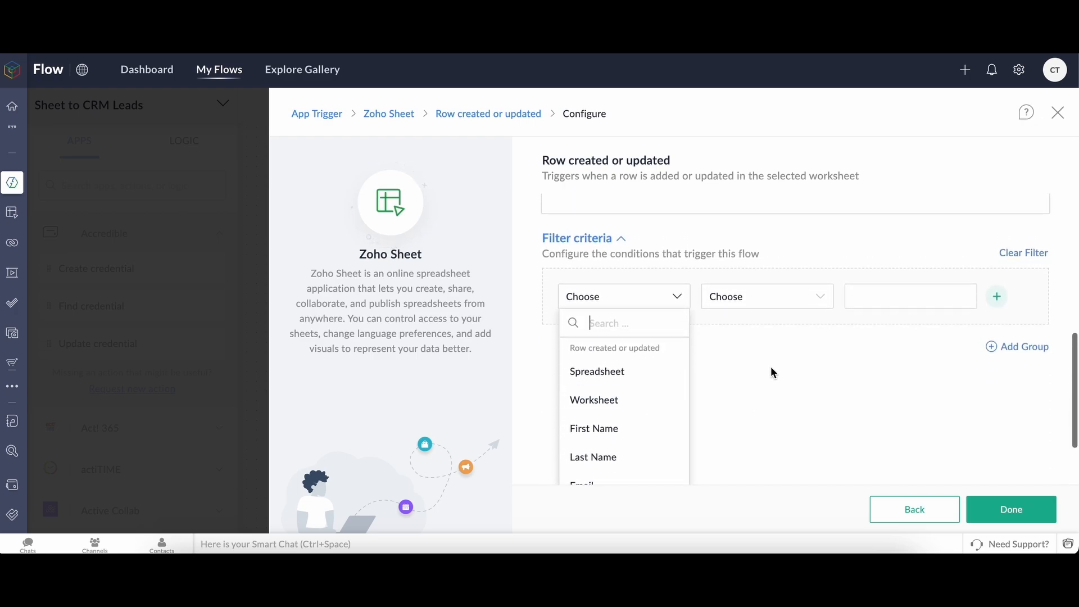
{"action": "scroll", "coordinate": [771, 369], "scroll_direction": "down", "scroll_amount": 3}
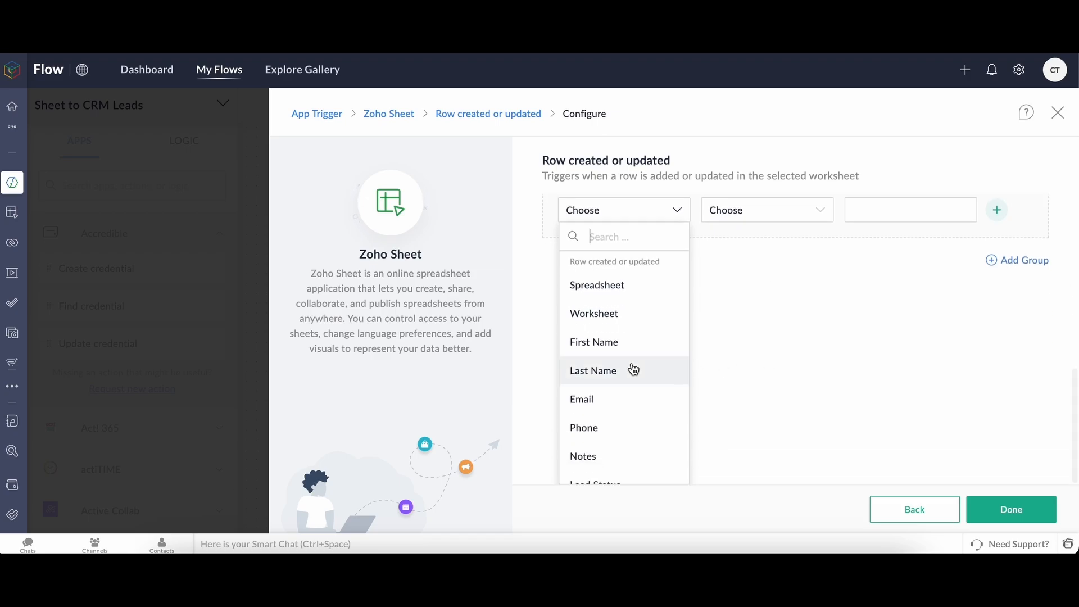
{"action": "scroll", "coordinate": [632, 368], "scroll_direction": "down", "scroll_amount": 2}
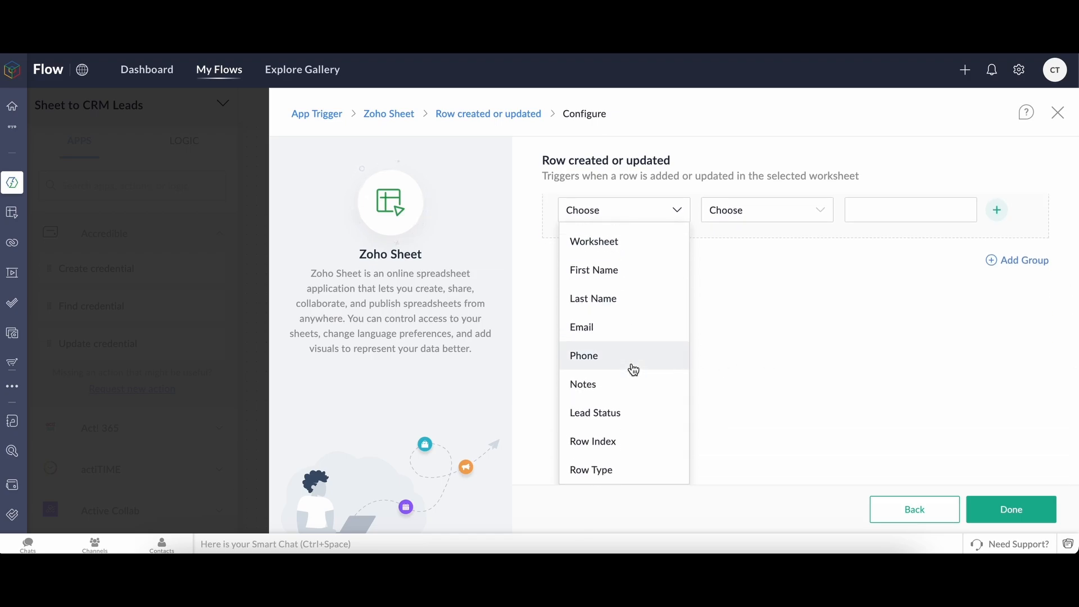
{"action": "scroll", "coordinate": [631, 381], "scroll_direction": "up", "scroll_amount": 2}
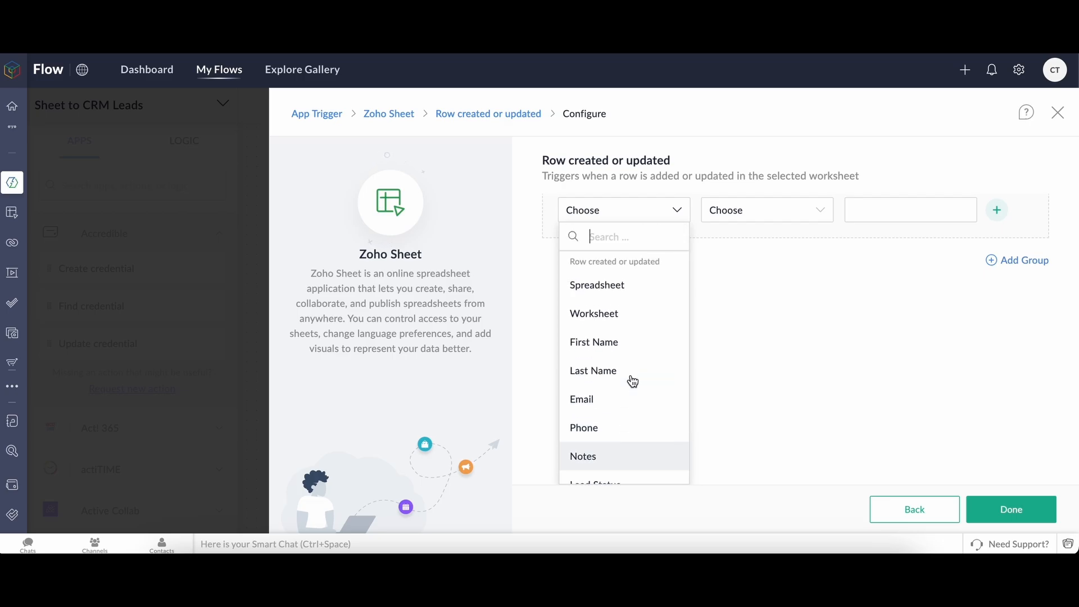
{"action": "left_click", "coordinate": [1031, 517]}
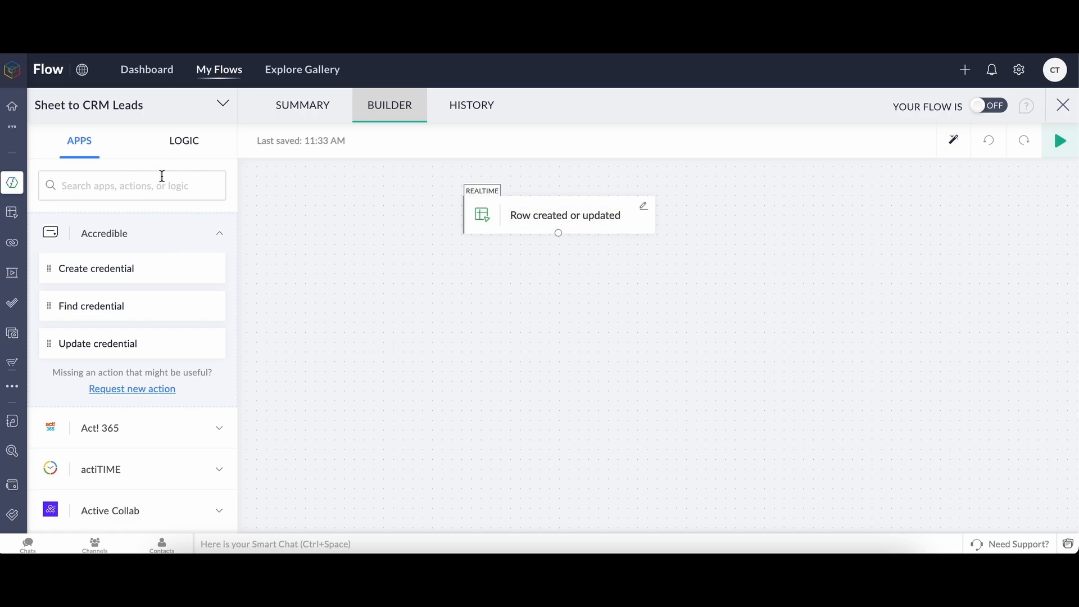
- Find Zoho CRM among the apps and add its Create or update lead action below the Row created or updated trigger
{"action": "left_click", "coordinate": [195, 145]}
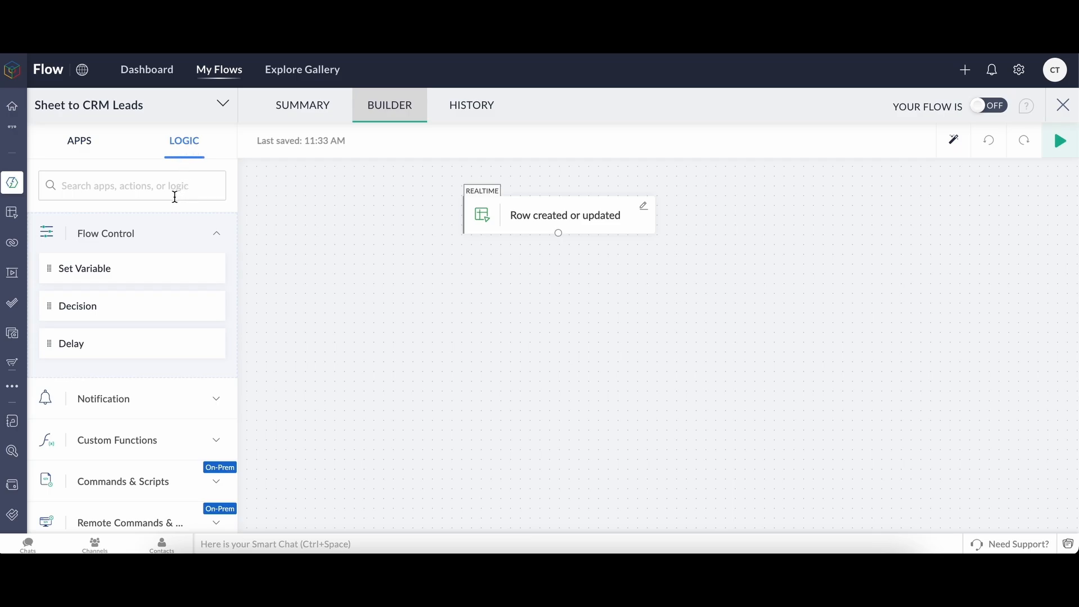
{"action": "left_click", "coordinate": [80, 143]}
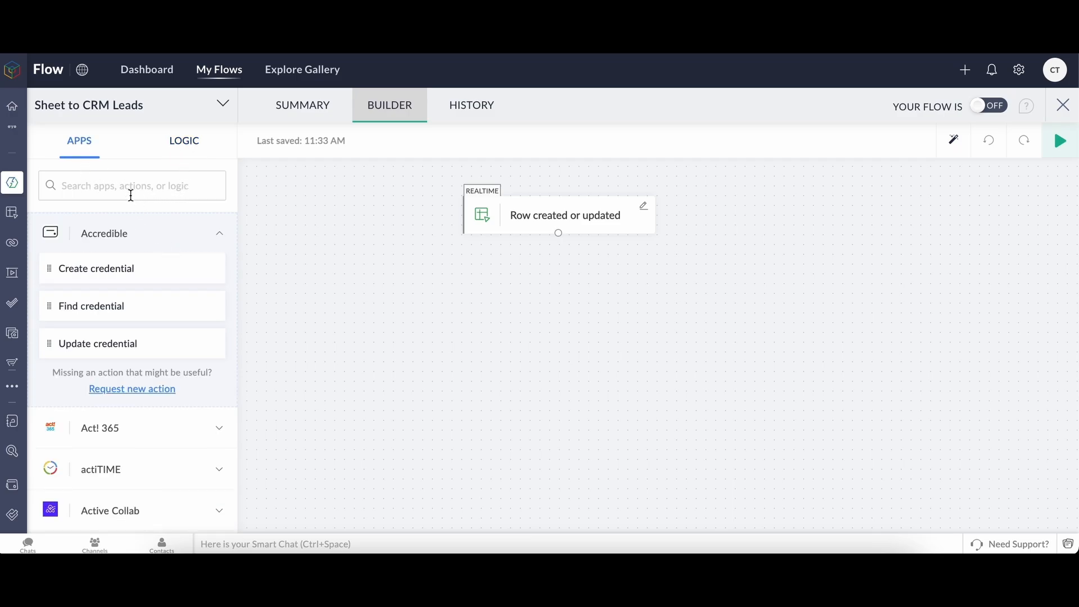
{"action": "type", "text": "crm"}
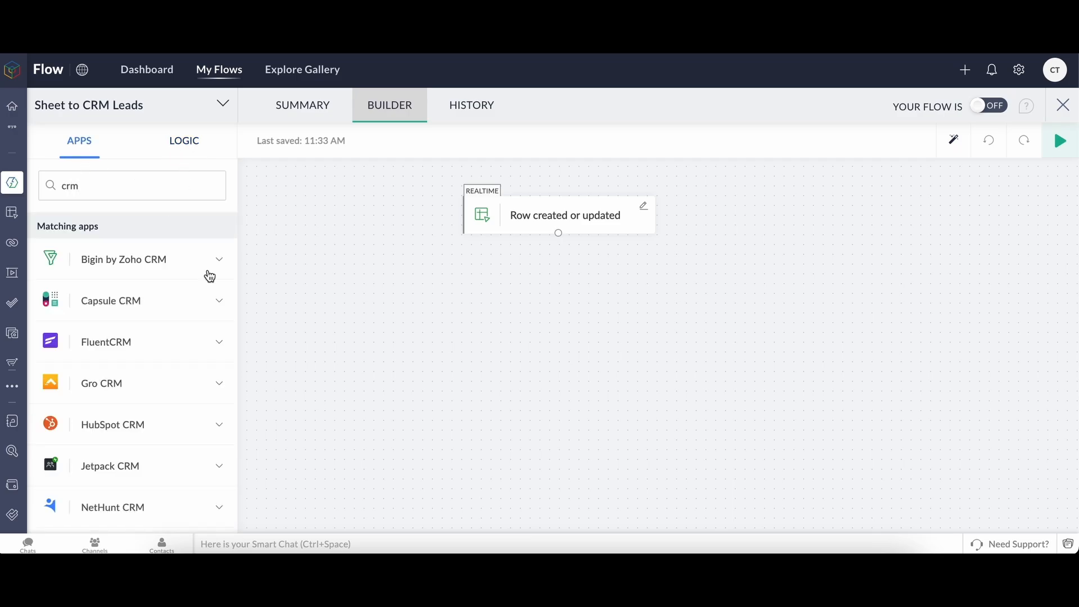
{"action": "scroll", "coordinate": [128, 337], "scroll_direction": "down", "scroll_amount": 3}
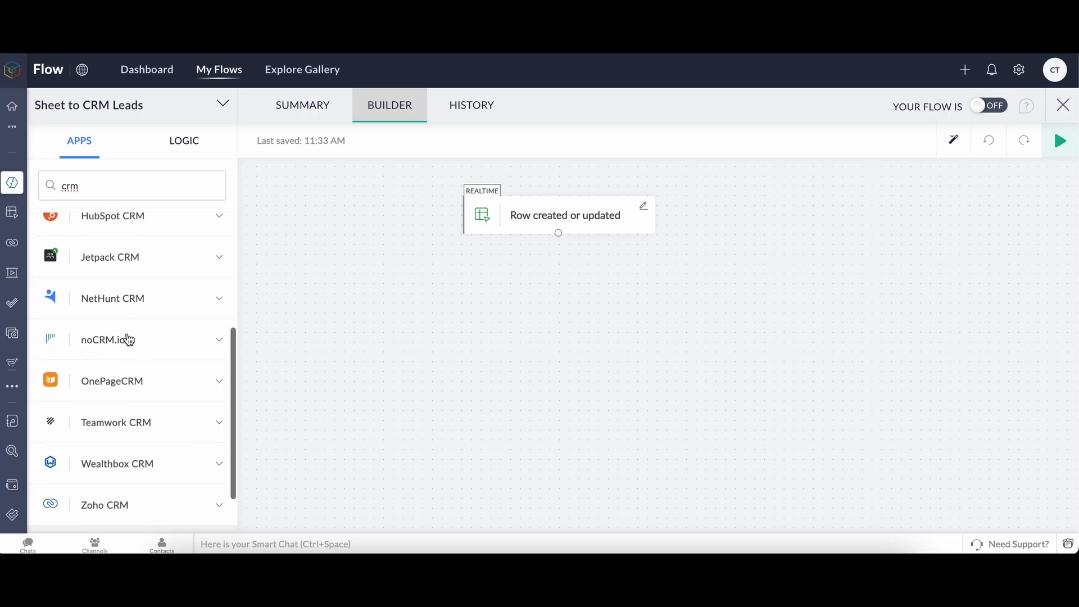
{"action": "scroll", "coordinate": [127, 337], "scroll_direction": "down", "scroll_amount": 1}
{"action": "left_click", "coordinate": [138, 447]}
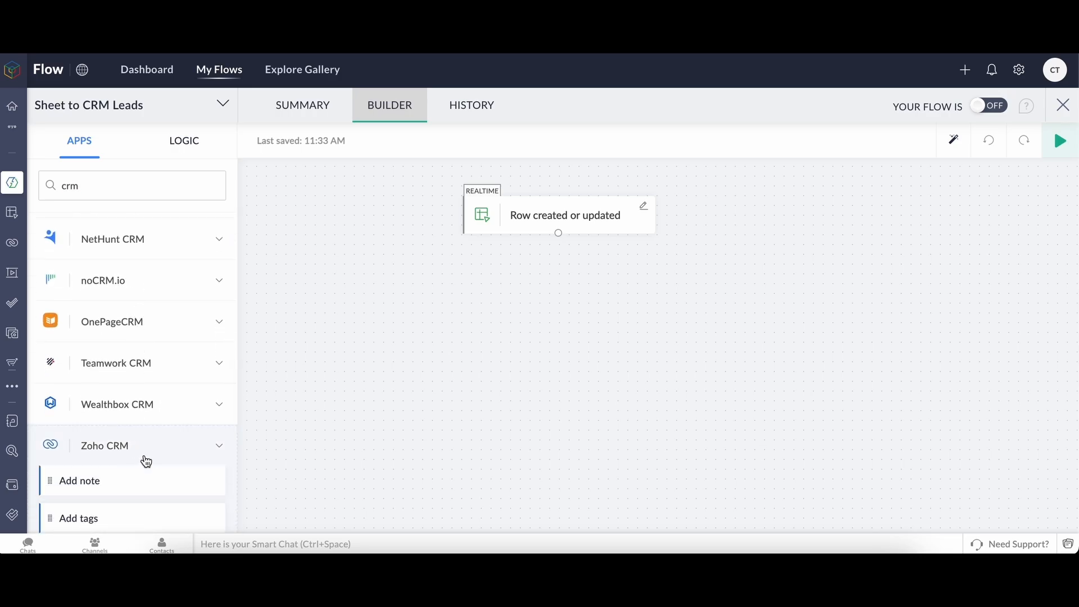
{"action": "scroll", "coordinate": [146, 461], "scroll_direction": "down", "scroll_amount": 5}
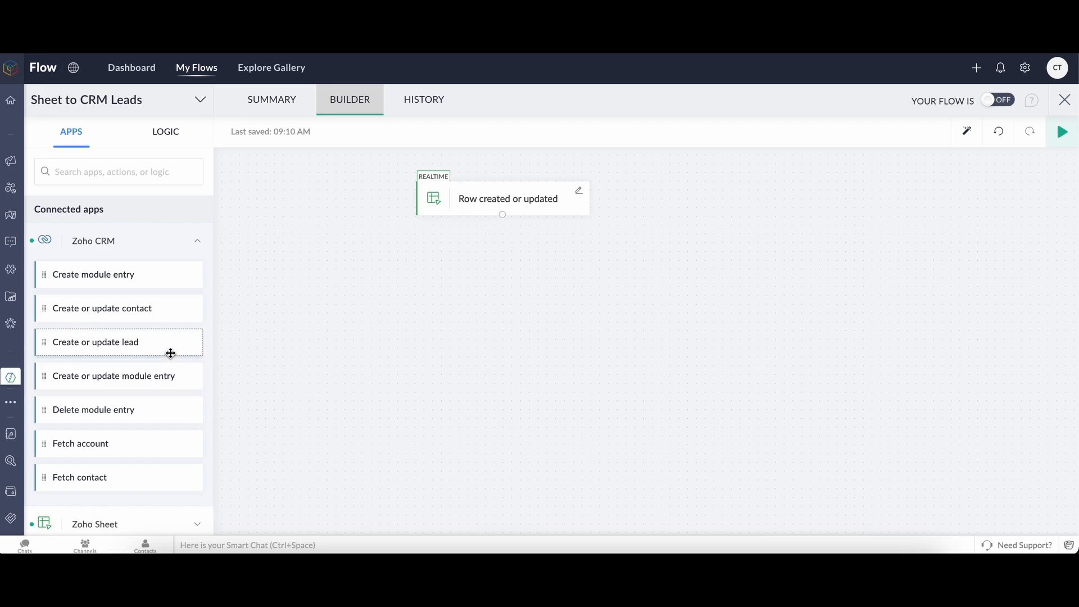
{"action": "left_click_drag", "start_coordinate": [161, 347], "coordinate": [527, 279]}
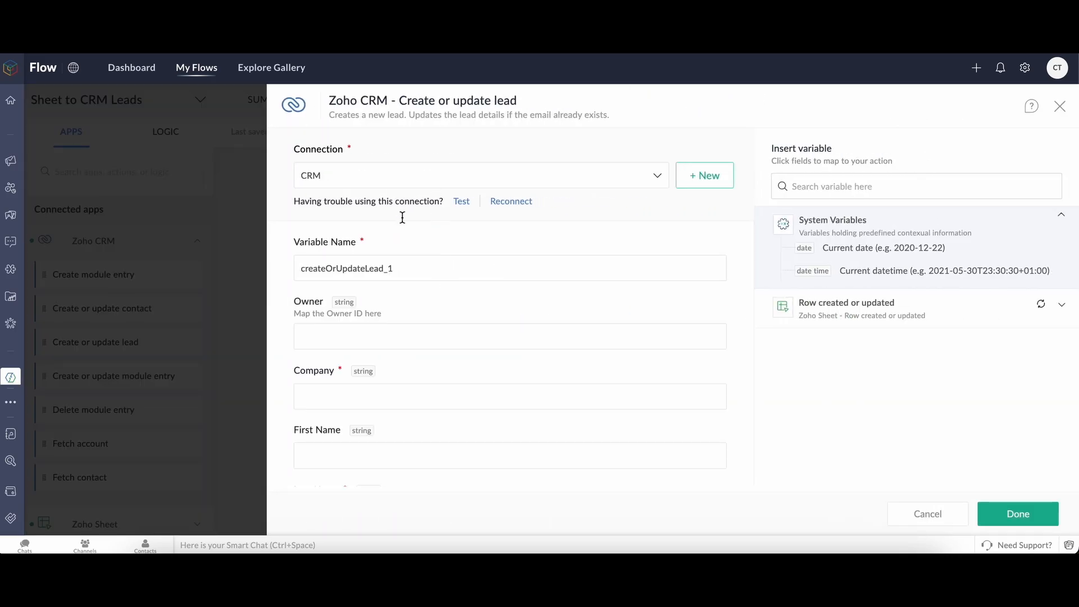
- Fill in the lead's Company with "You would put your lead's company name here" and expand the trigger's variables
{"action": "left_click", "coordinate": [427, 271]}
{"action": "left_click", "coordinate": [409, 334]}
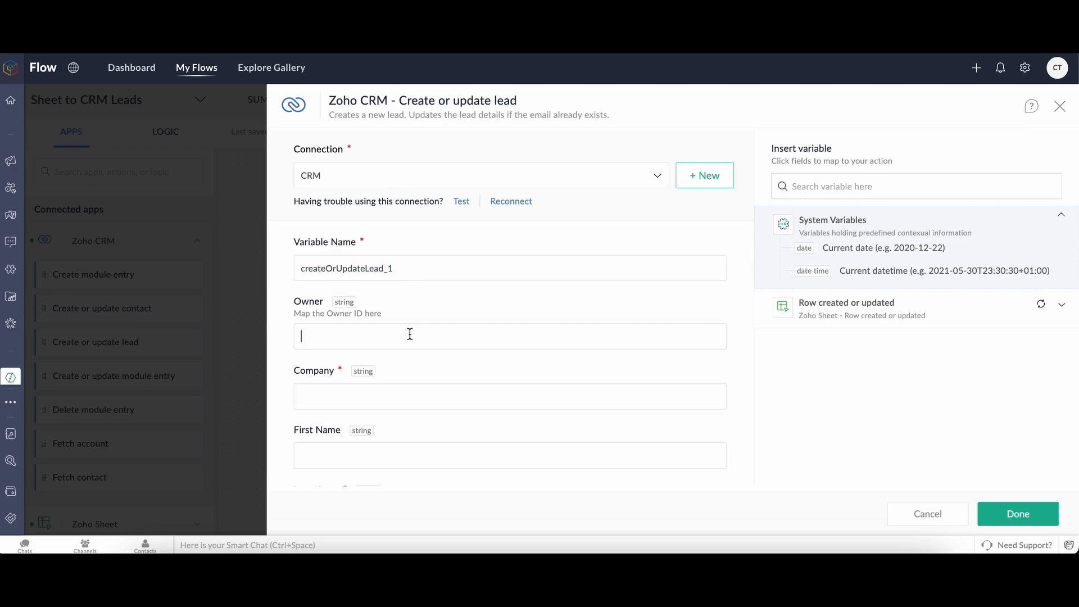
{"action": "left_click", "coordinate": [421, 403]}
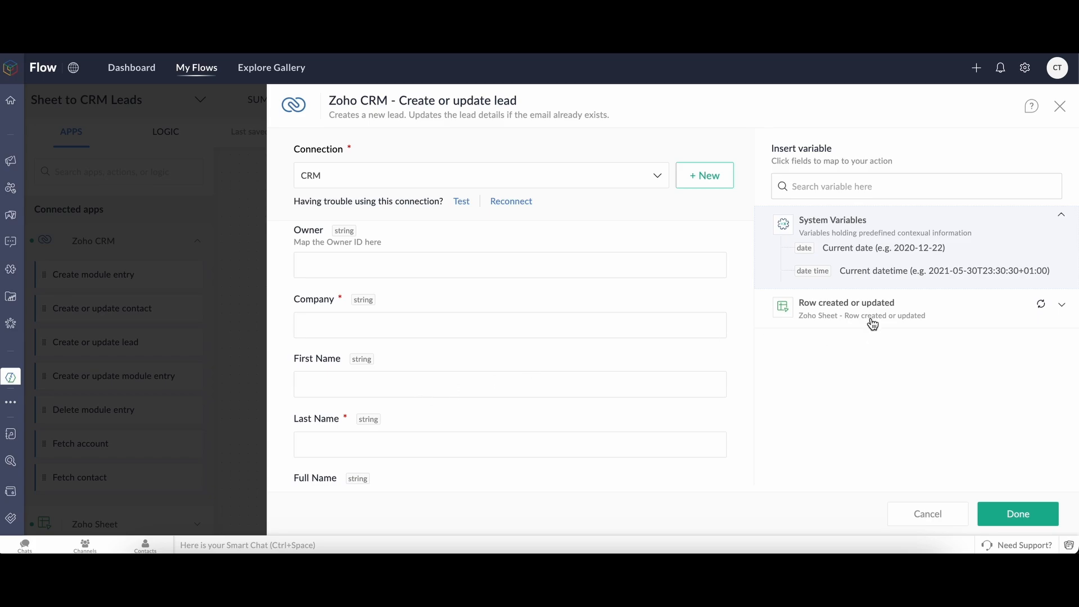
{"action": "left_click", "coordinate": [876, 312]}
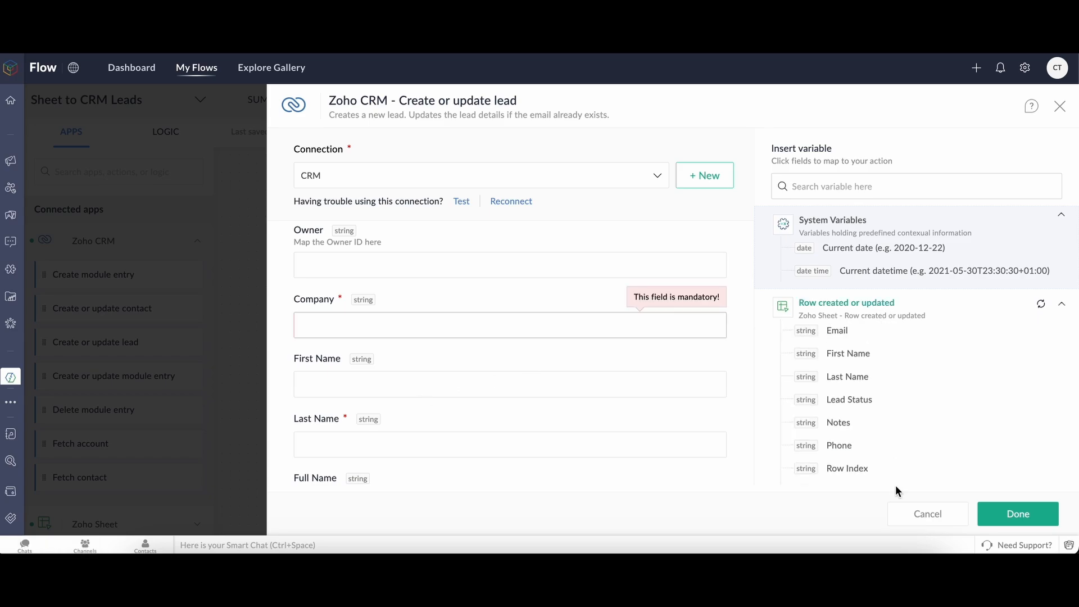
{"action": "scroll", "coordinate": [901, 433], "scroll_direction": "down", "scroll_amount": 2}
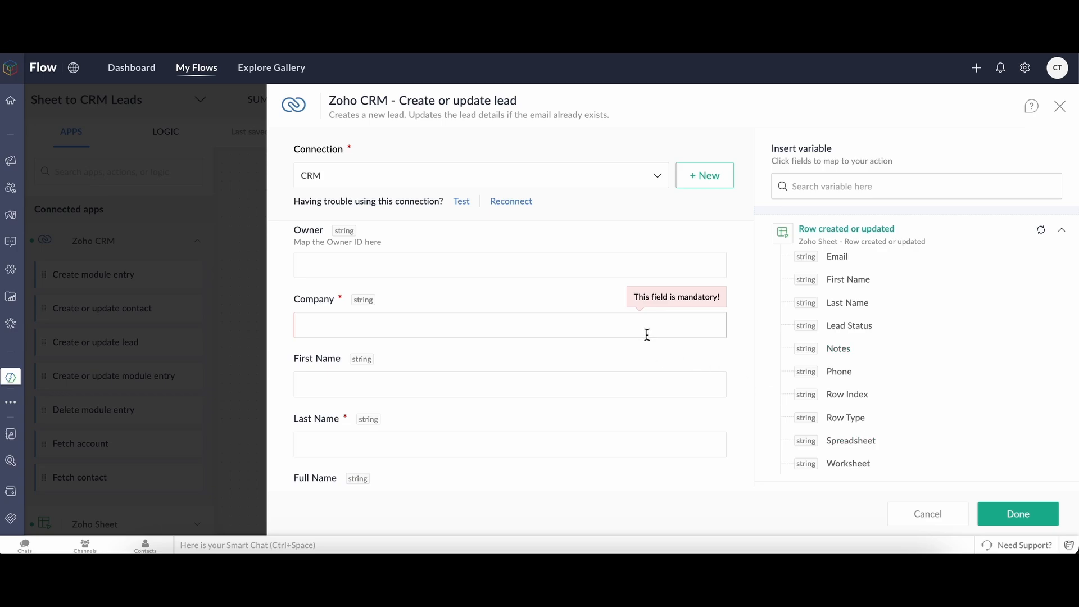
{"action": "type", "text": "You would put your lead's"}
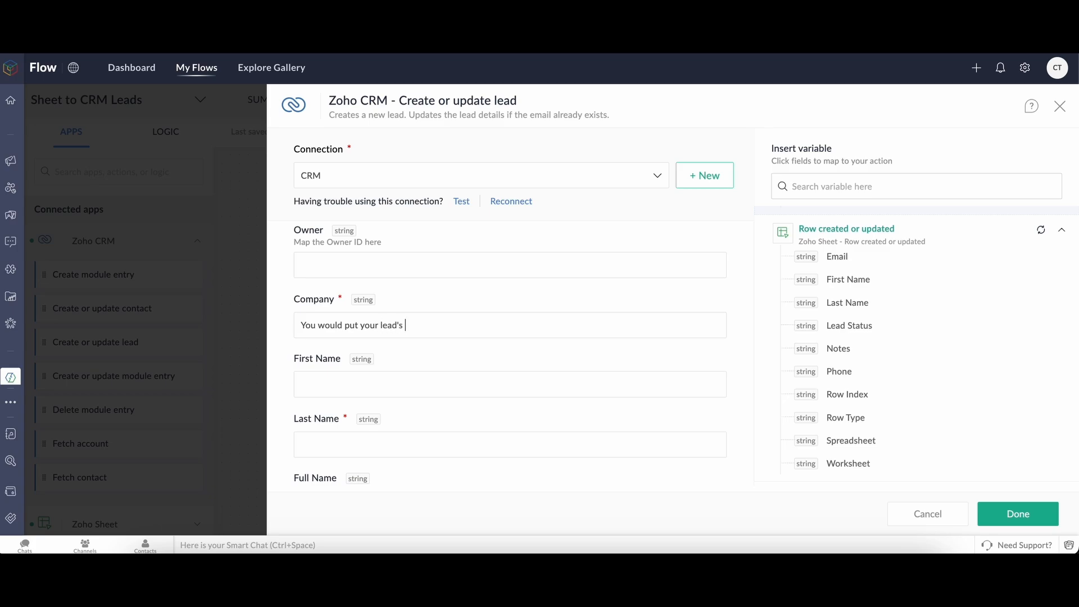
{"action": "type", "text": "ame here"}
- Map First Name and Last Name to the trigger's matching variables, and Full Name to both variables separated by a space
{"action": "left_click", "coordinate": [593, 396]}
{"action": "left_click", "coordinate": [846, 280]}
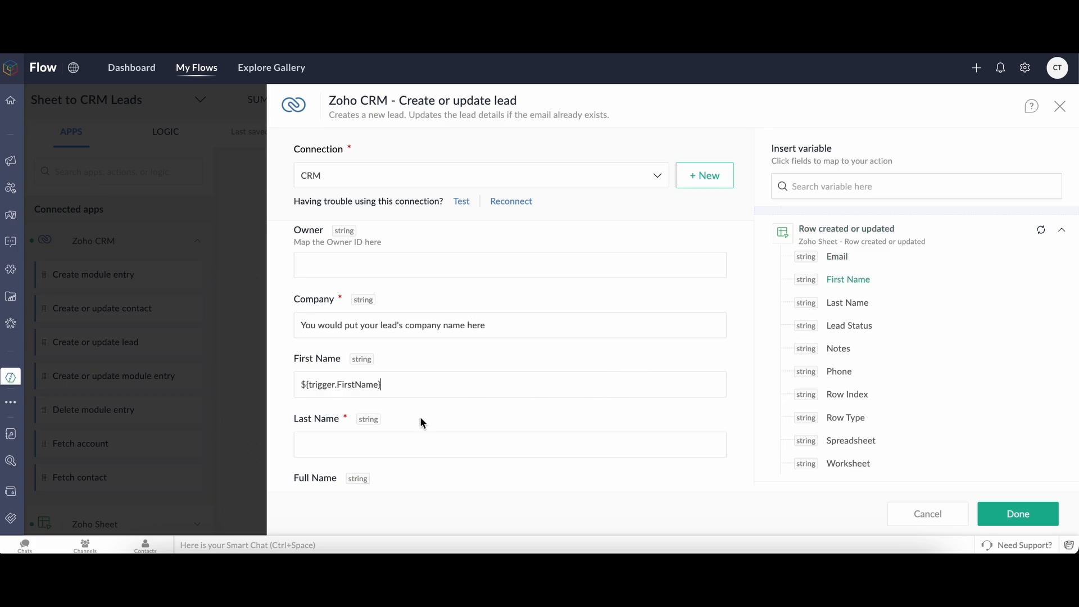
{"action": "left_click", "coordinate": [846, 302]}
{"action": "scroll", "coordinate": [373, 475], "scroll_direction": "down", "scroll_amount": 2}
{"action": "scroll", "coordinate": [373, 475], "scroll_direction": "down", "scroll_amount": 1}
{"action": "left_click", "coordinate": [414, 321]}
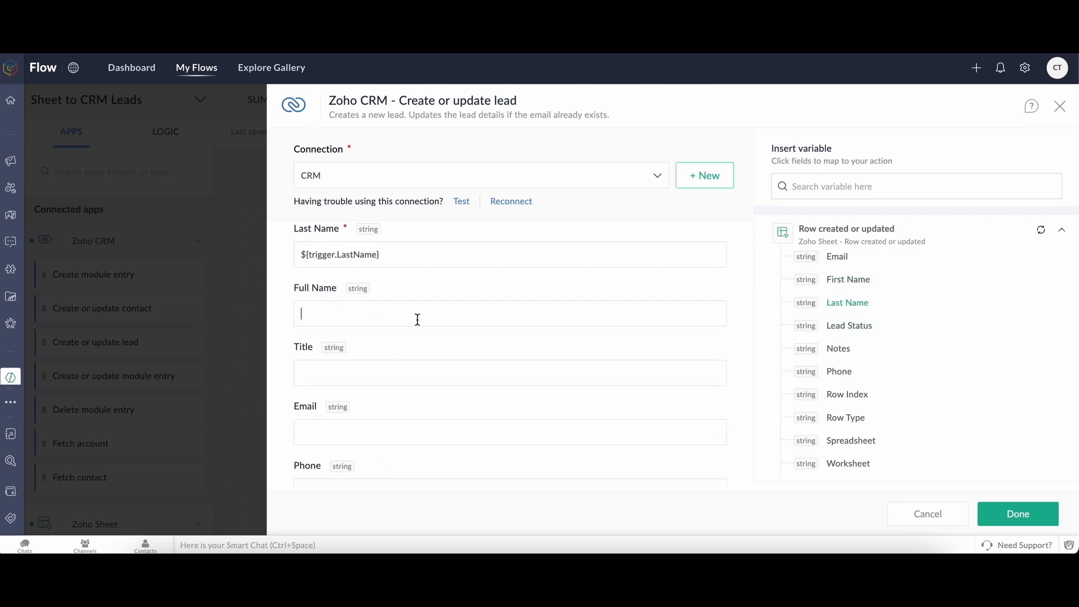
{"action": "left_click", "coordinate": [870, 279]}
{"action": "left_click", "coordinate": [847, 303]}
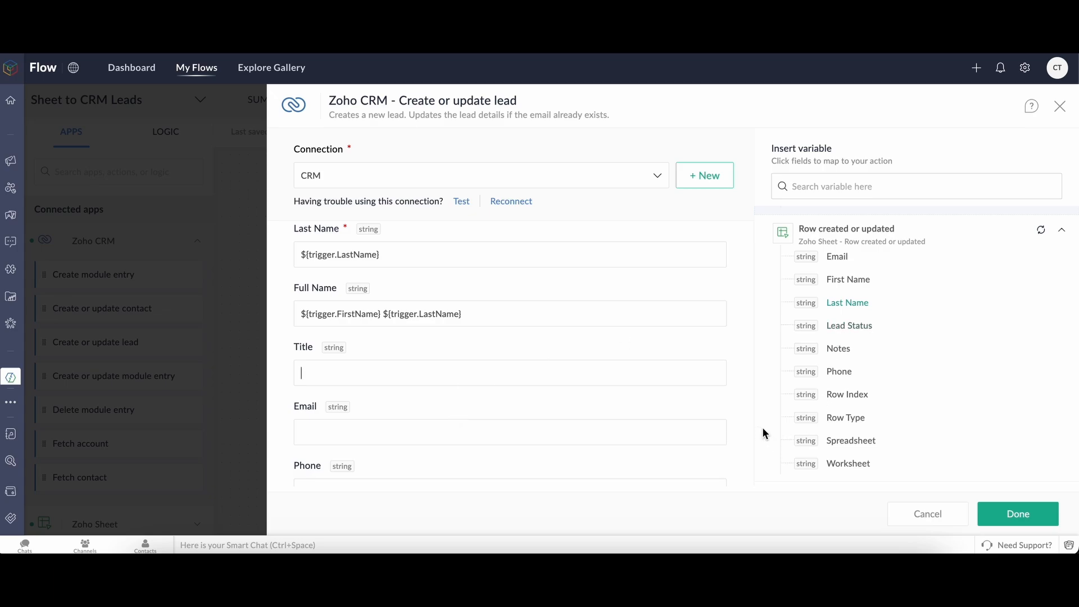
- Map the lead's Email and Phone fields to the trigger's Email and Phone variables
{"action": "left_click", "coordinate": [847, 259]}
{"action": "scroll", "coordinate": [518, 340], "scroll_direction": "down", "scroll_amount": 1}
{"action": "left_click", "coordinate": [838, 372]}
- Examine the Lead Source options offered for the lead without choosing one
{"action": "scroll", "coordinate": [515, 351], "scroll_direction": "down", "scroll_amount": 5}
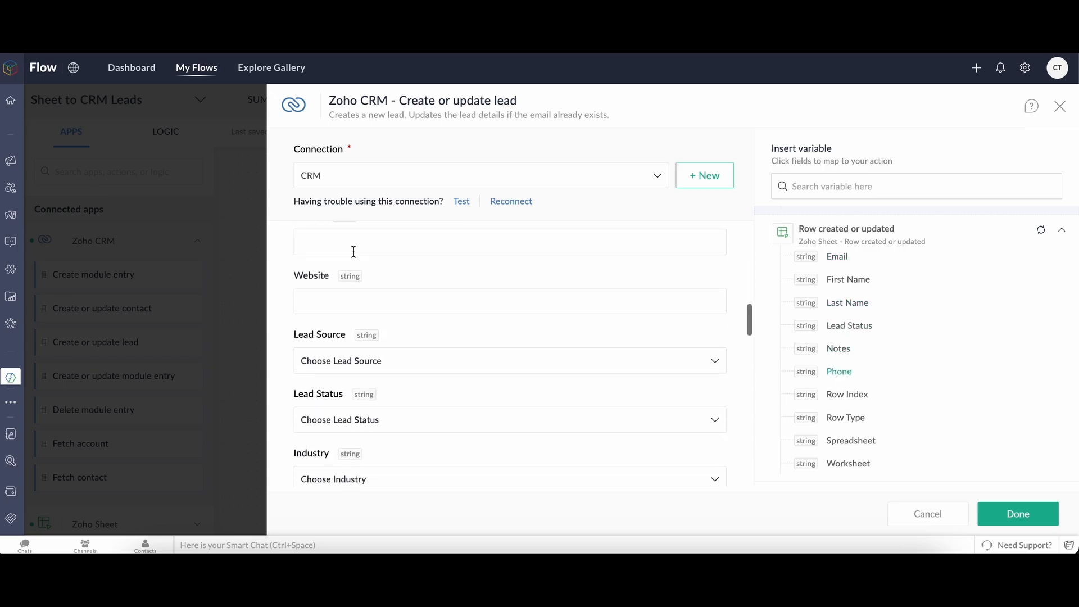
{"action": "scroll", "coordinate": [475, 365], "scroll_direction": "down", "scroll_amount": 1}
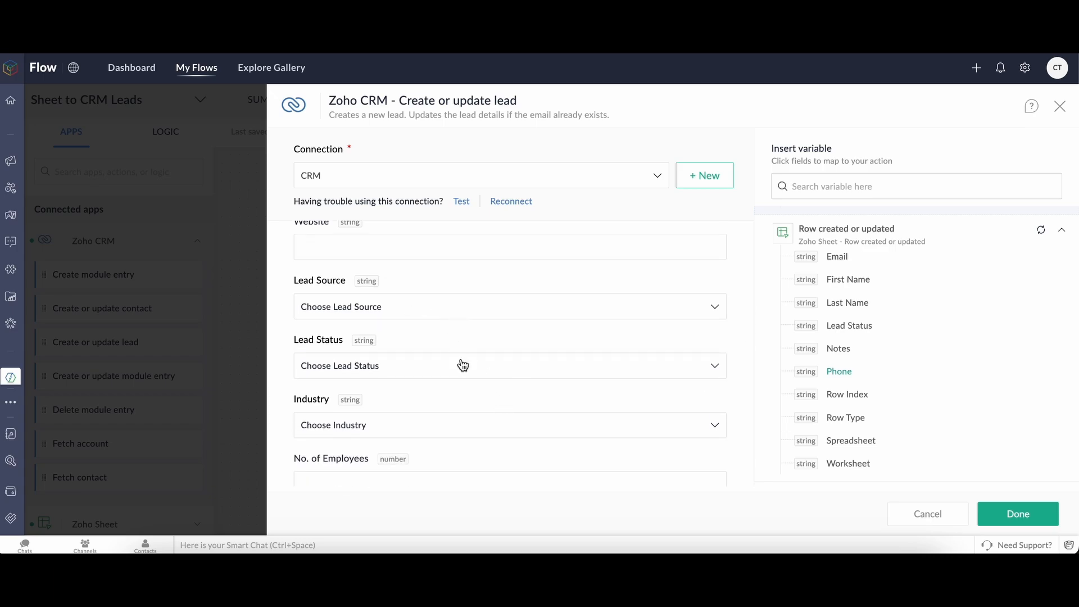
{"action": "left_click", "coordinate": [470, 310]}
{"action": "scroll", "coordinate": [472, 377], "scroll_direction": "down", "scroll_amount": 5}
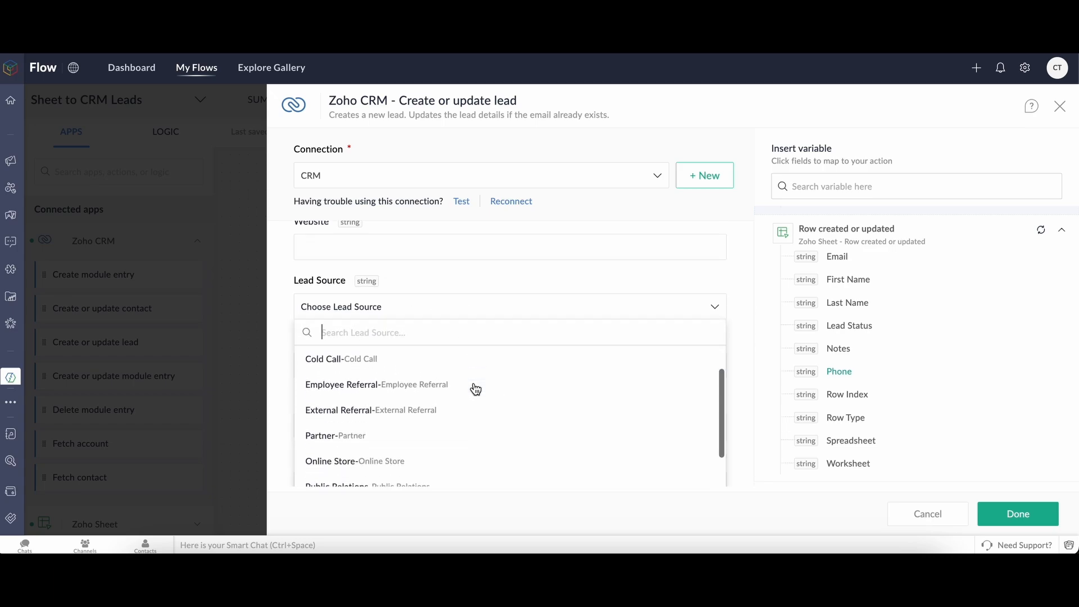
{"action": "scroll", "coordinate": [475, 388], "scroll_direction": "up", "scroll_amount": 4}
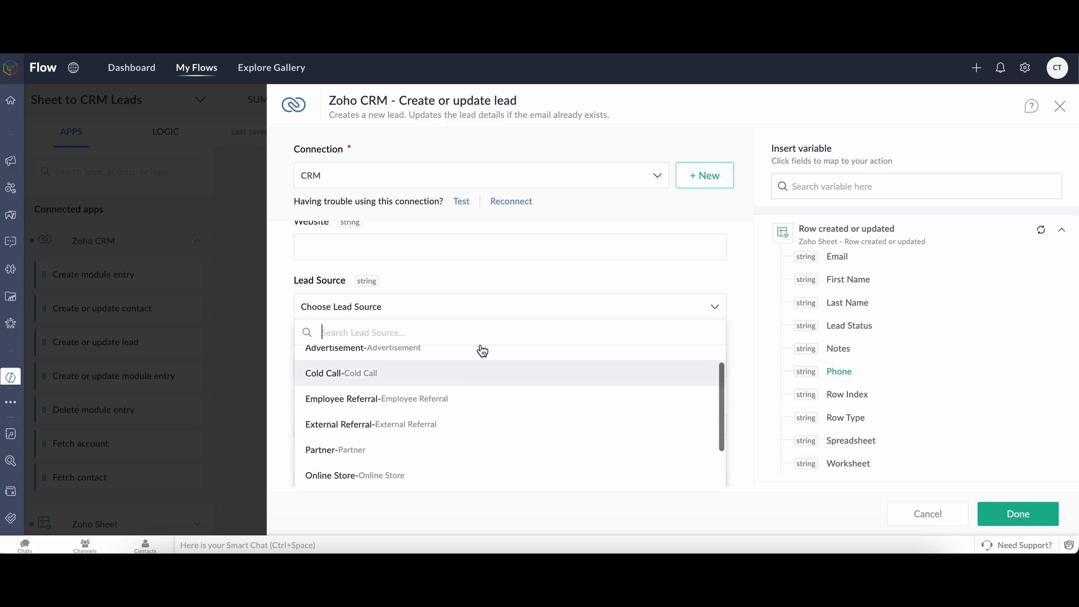
{"action": "left_click", "coordinate": [479, 285]}
- Try to map the lead's Lead Status to the trigger's Lead Status variable and check its predefined options
{"action": "scroll", "coordinate": [458, 348], "scroll_direction": "down", "scroll_amount": 2}
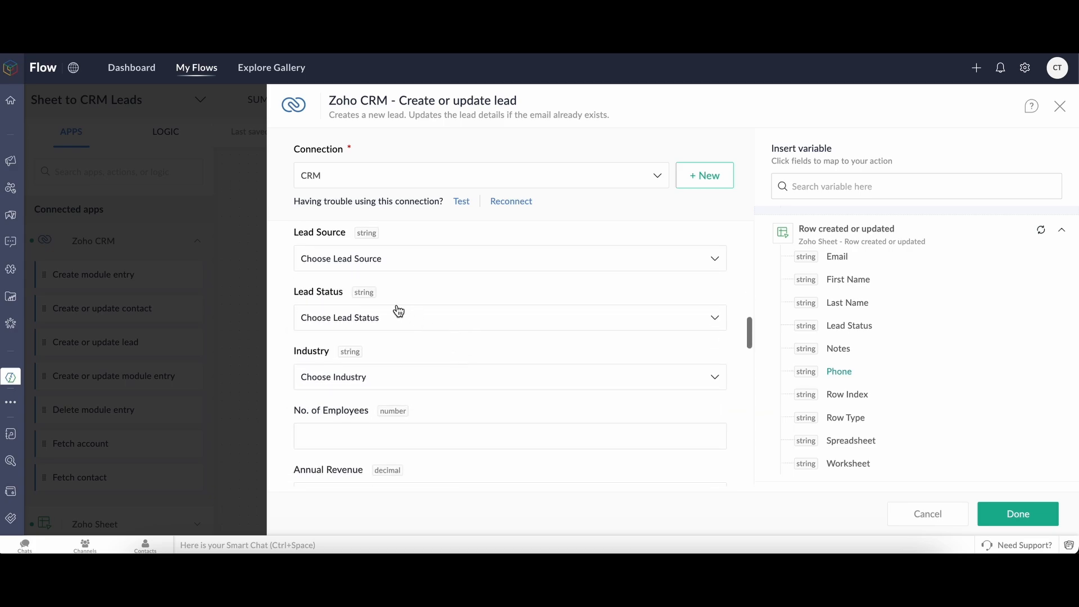
{"action": "left_click", "coordinate": [433, 324]}
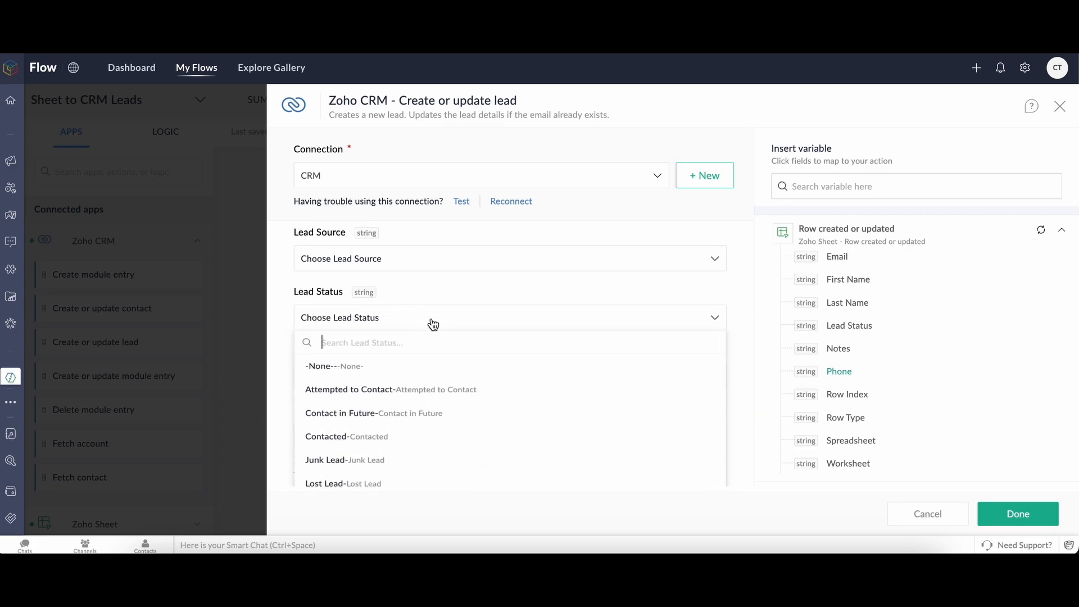
{"action": "left_click", "coordinate": [843, 332]}
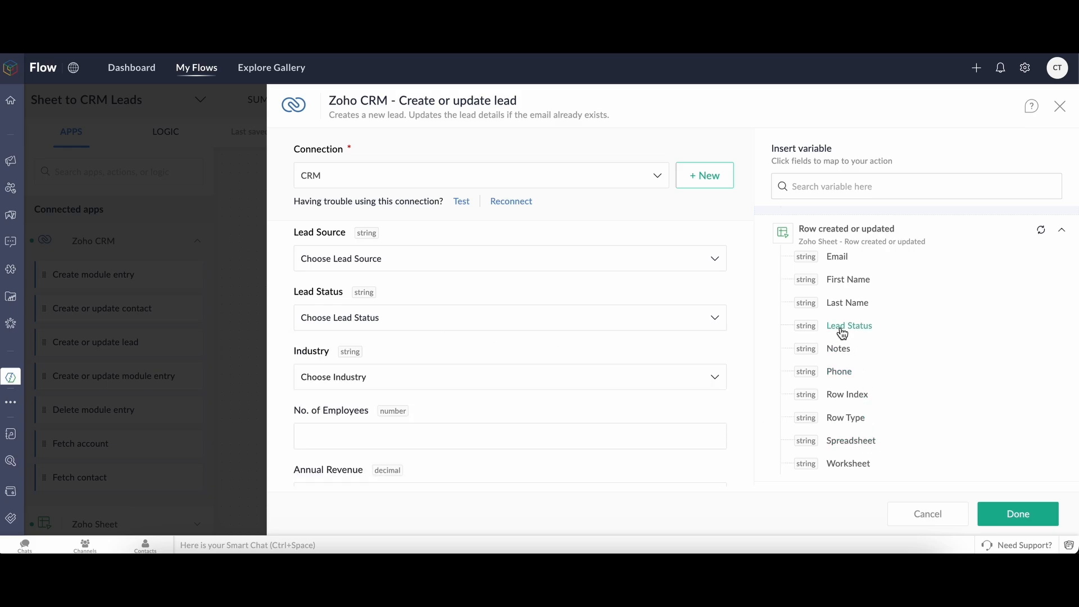
{"action": "left_click", "coordinate": [714, 317]}
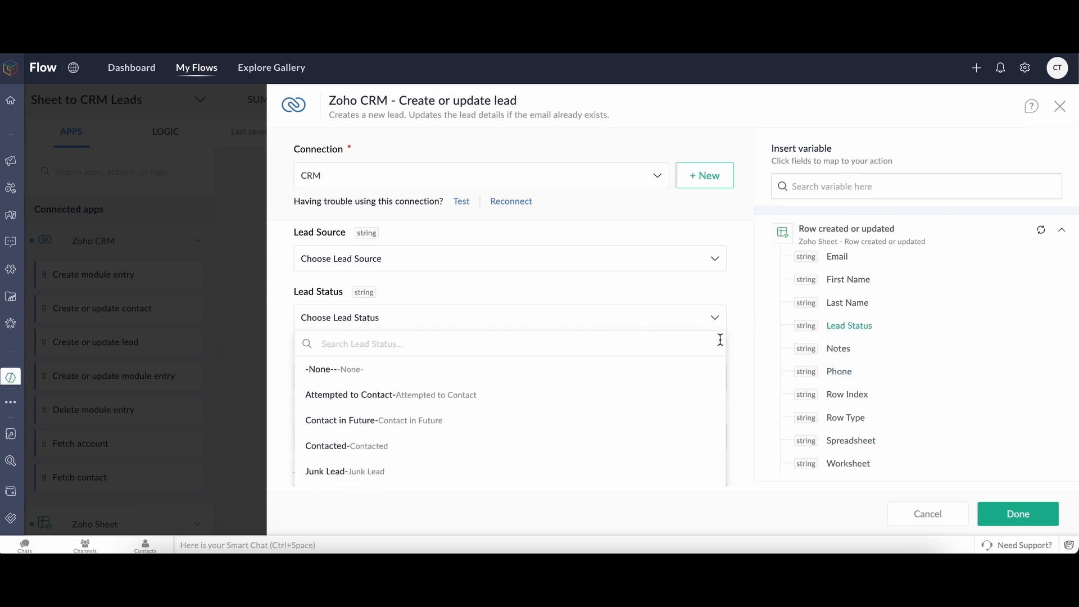
{"action": "scroll", "coordinate": [455, 419], "scroll_direction": "down", "scroll_amount": 1}
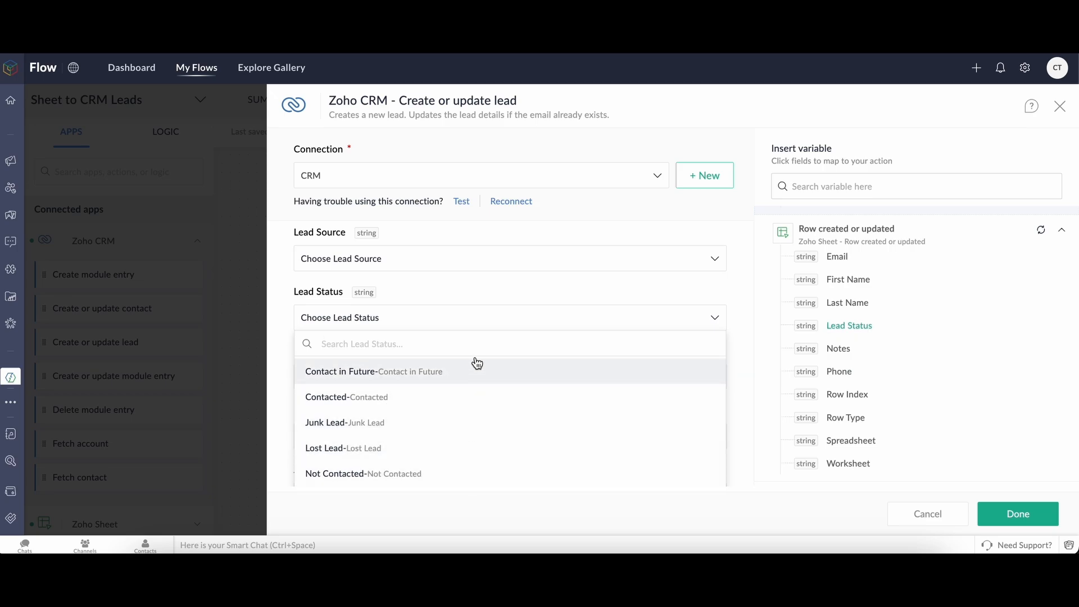
{"action": "left_click", "coordinate": [520, 312]}
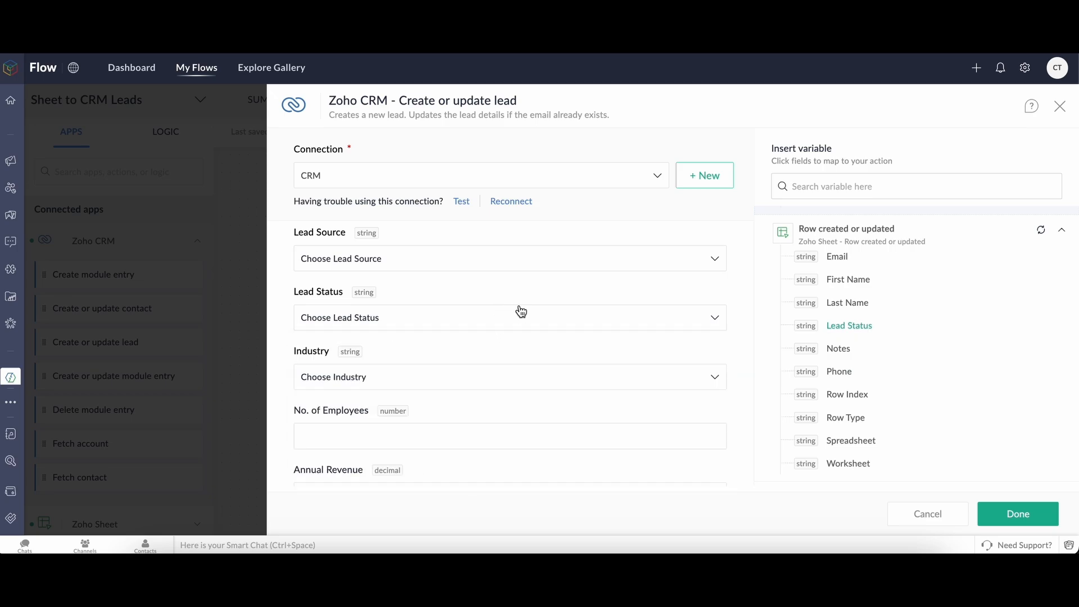
- Review the Industry options and the remaining lead fields from No. of Employees through the address fields to Description
{"action": "scroll", "coordinate": [516, 382], "scroll_direction": "down", "scroll_amount": 1}
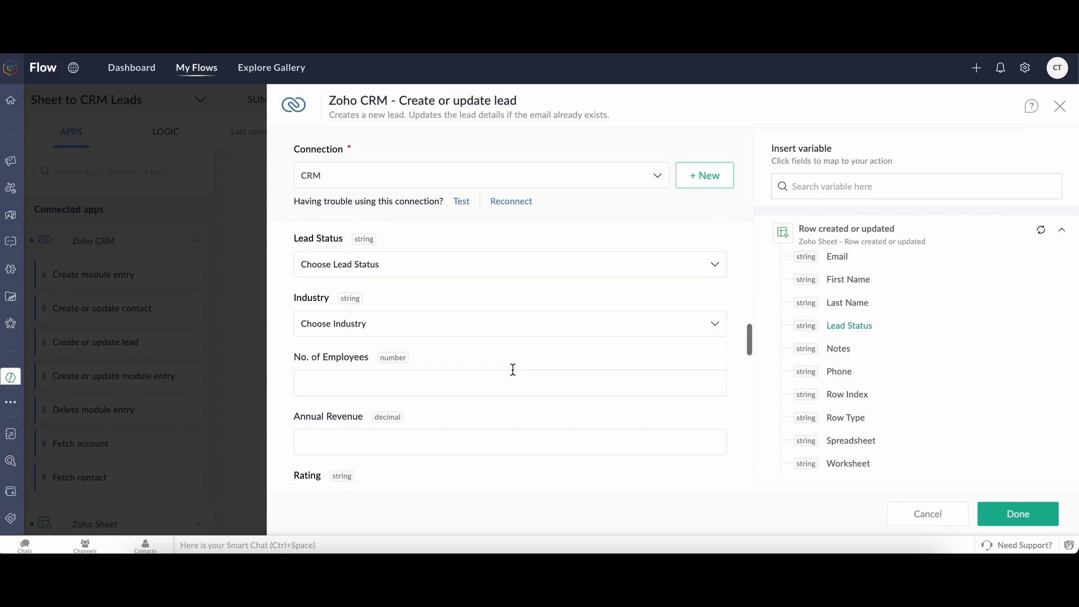
{"action": "left_click", "coordinate": [460, 332]}
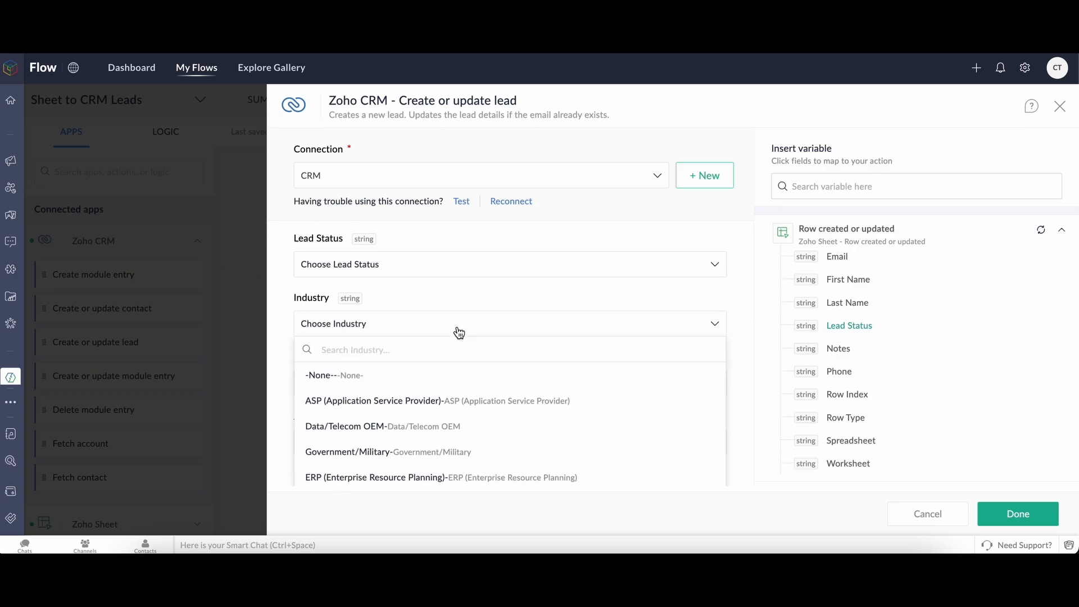
{"action": "left_click", "coordinate": [463, 283]}
{"action": "scroll", "coordinate": [496, 368], "scroll_direction": "down", "scroll_amount": 2}
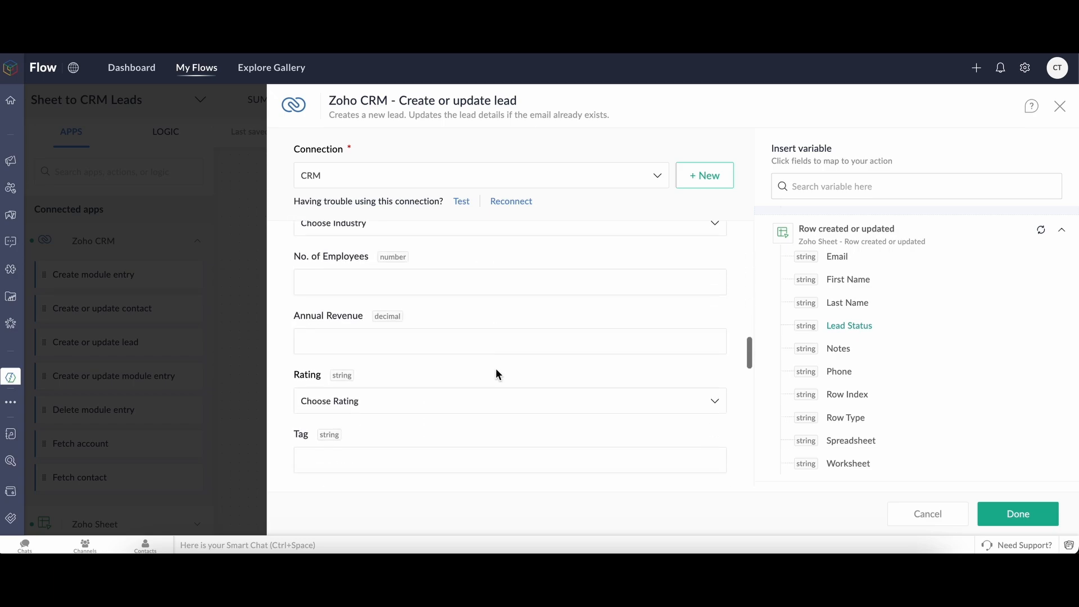
{"action": "scroll", "coordinate": [500, 370], "scroll_direction": "down", "scroll_amount": 2}
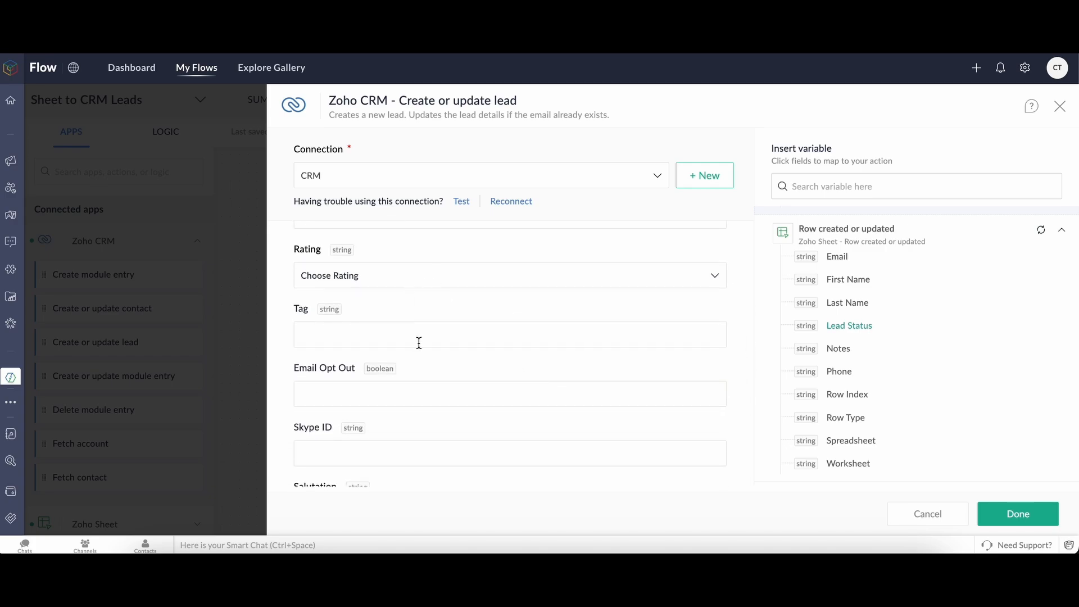
{"action": "scroll", "coordinate": [418, 343], "scroll_direction": "down", "scroll_amount": 3}
{"action": "scroll", "coordinate": [419, 343], "scroll_direction": "down", "scroll_amount": 3}
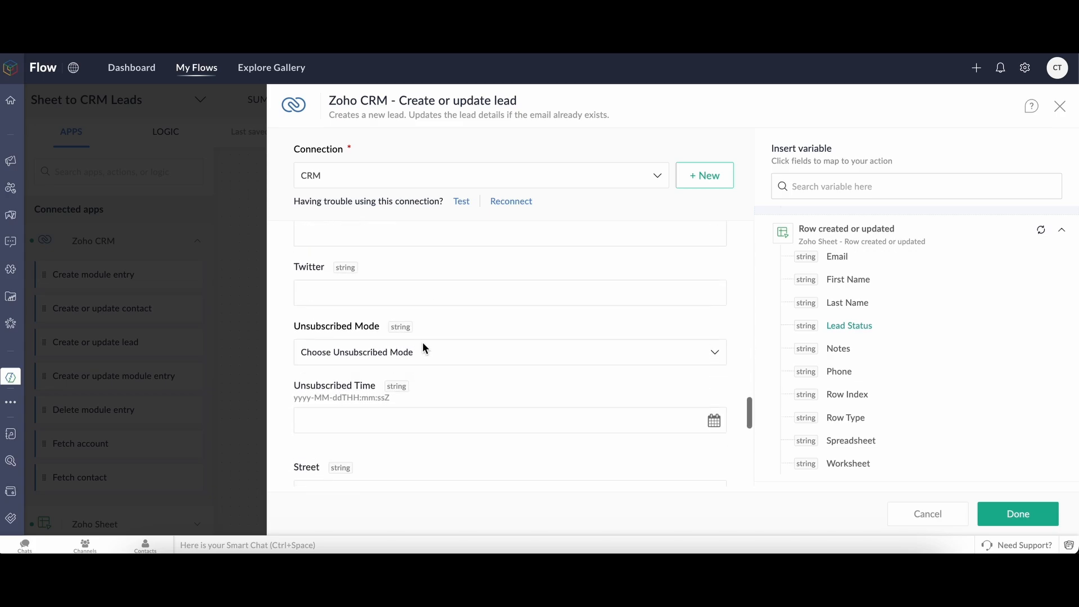
{"action": "scroll", "coordinate": [423, 341], "scroll_direction": "down", "scroll_amount": 2}
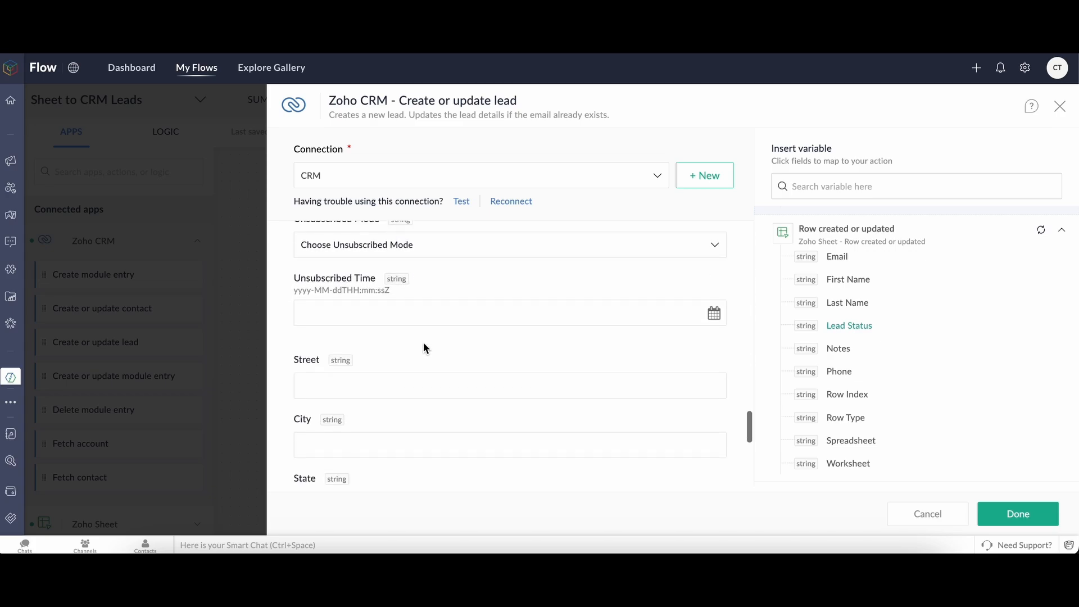
{"action": "scroll", "coordinate": [424, 344], "scroll_direction": "down", "scroll_amount": 2}
{"action": "scroll", "coordinate": [424, 342], "scroll_direction": "down", "scroll_amount": 4}
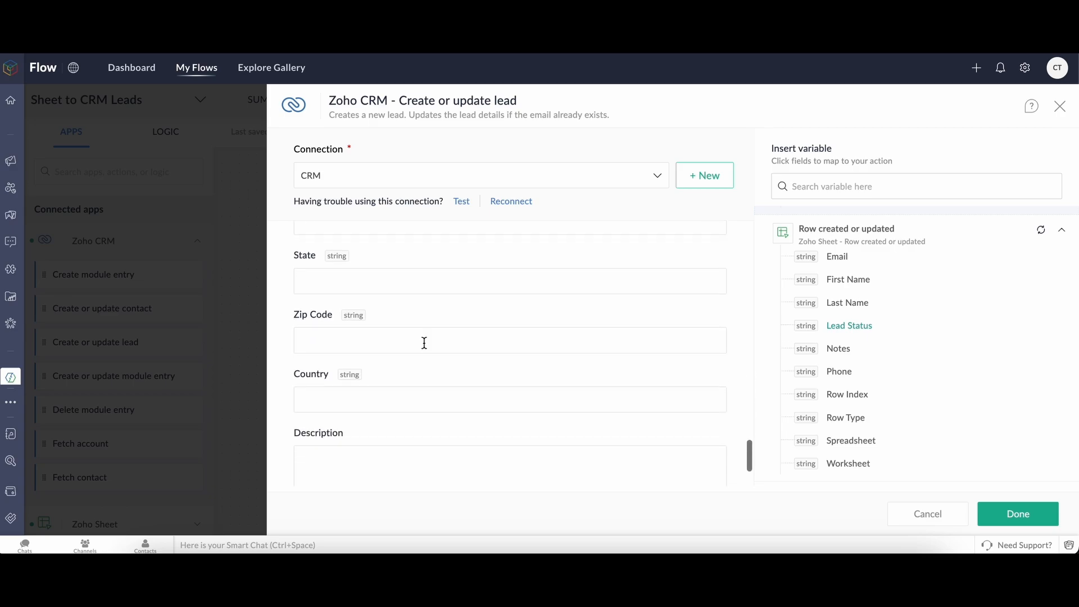
- Map the lead's Description to the trigger's Notes variable and save the Create or update lead action
{"action": "left_click", "coordinate": [619, 429]}
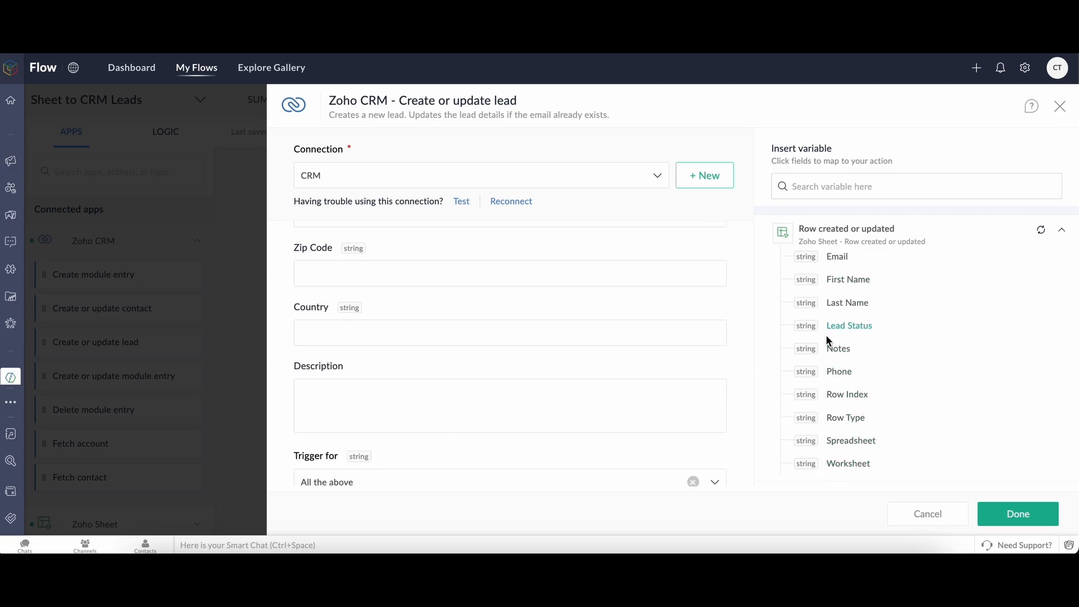
{"action": "left_click", "coordinate": [843, 351]}
{"action": "scroll", "coordinate": [444, 332], "scroll_direction": "down", "scroll_amount": 1}
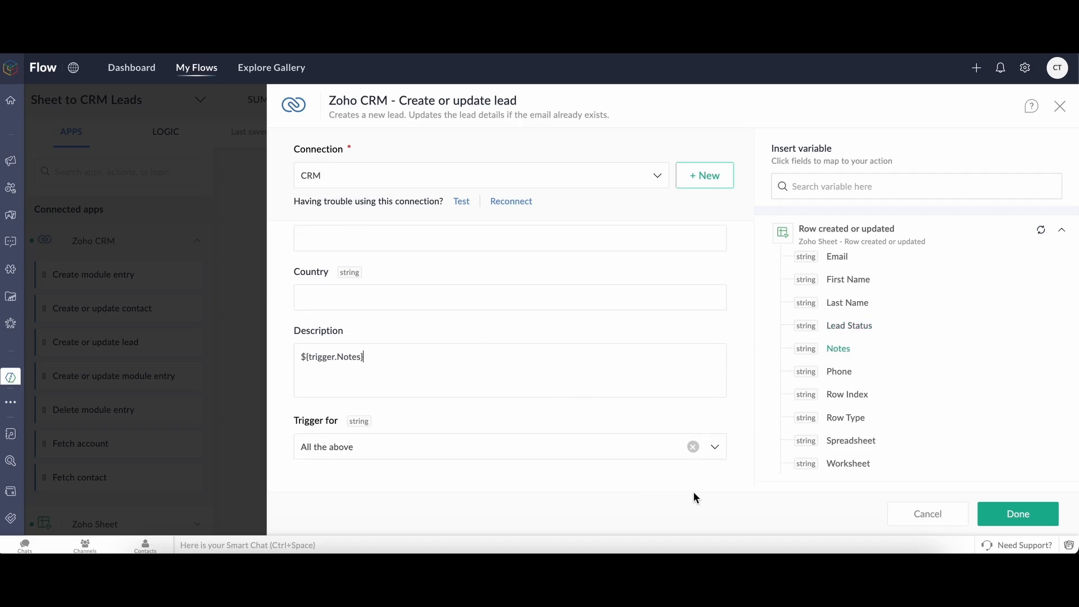
{"action": "left_click", "coordinate": [1015, 520]}
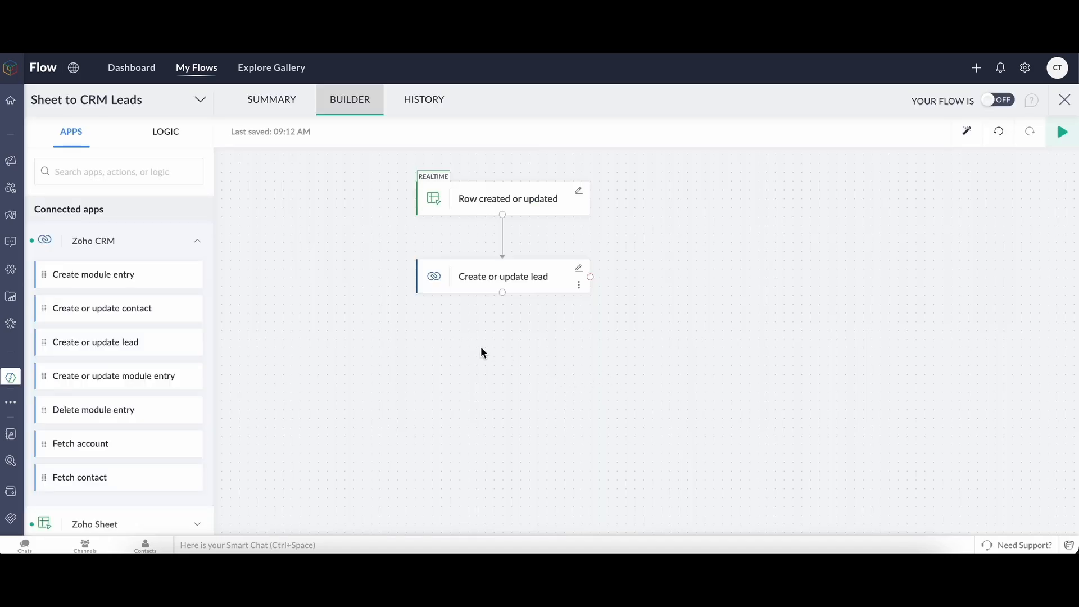
- Turn on the Sheet to CRM Leads flow and start its Test & Debug session
{"action": "mouse_move", "coordinate": [10, 377]}
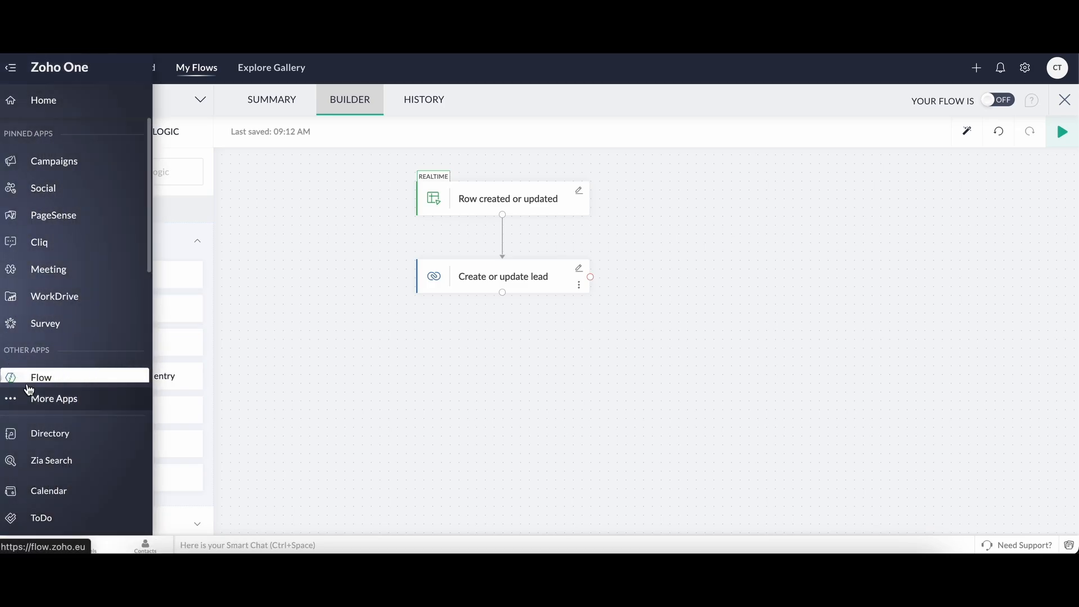
{"action": "left_click", "coordinate": [1001, 104]}
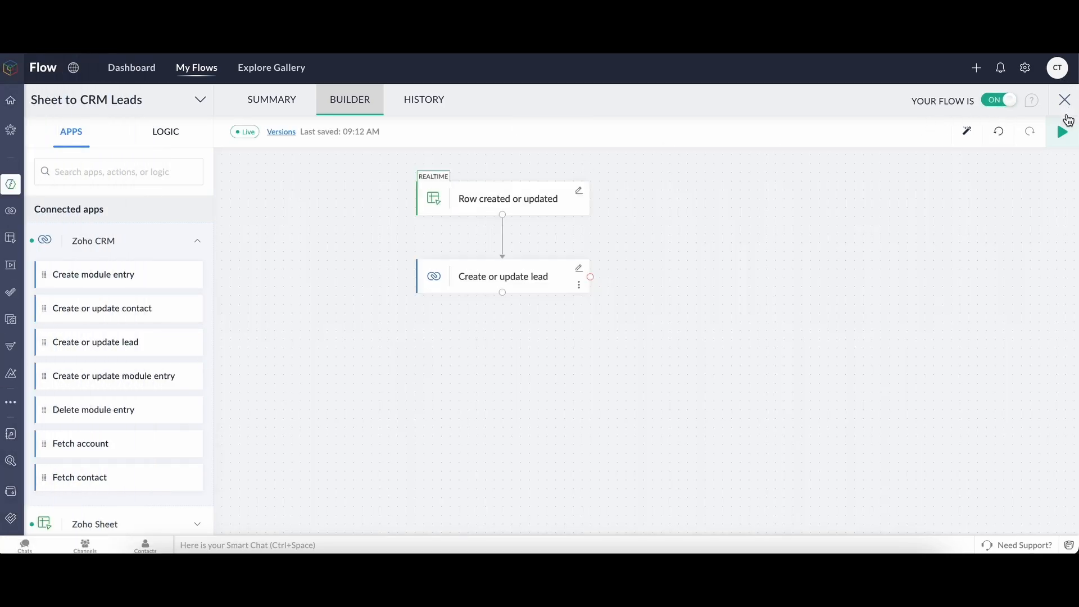
{"action": "left_click", "coordinate": [1062, 133]}
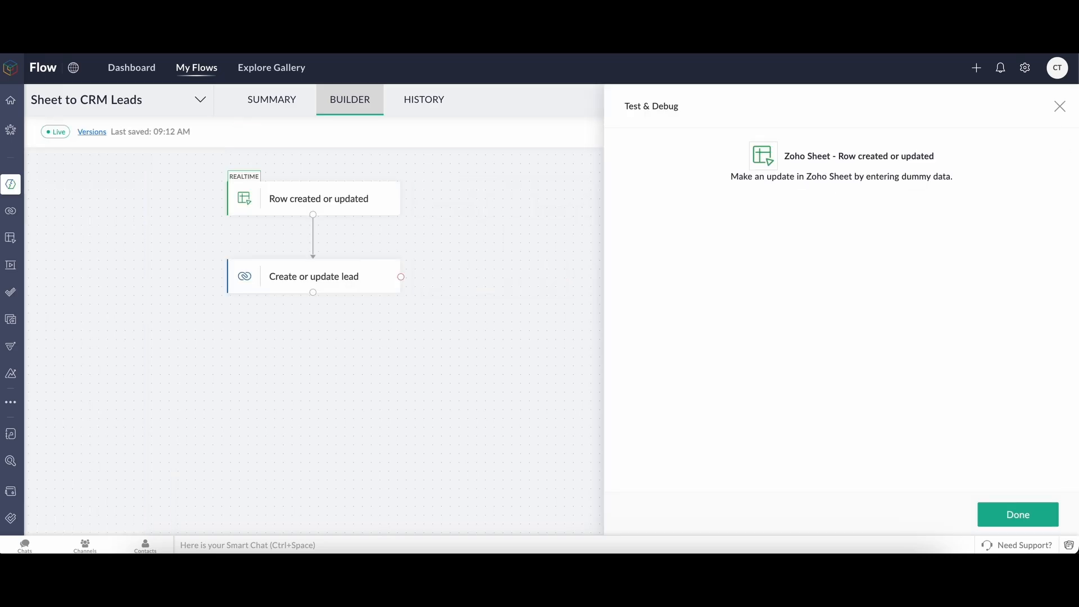
- Switch to Zoho Sheet and open the Leads To Import spreadsheet
{"action": "mouse_move", "coordinate": [10, 419]}
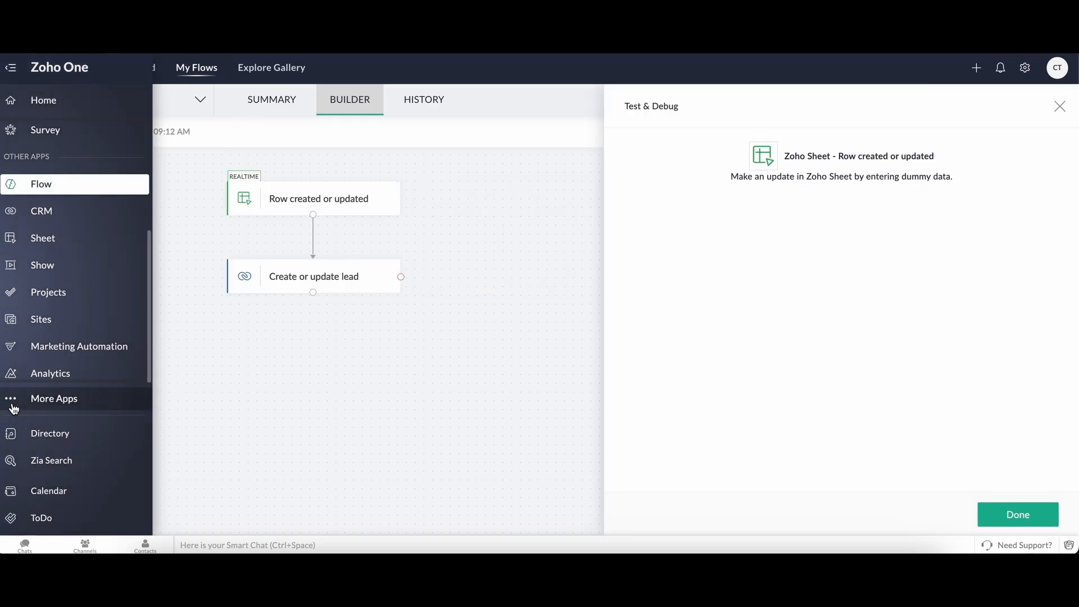
{"action": "left_click", "coordinate": [57, 247]}
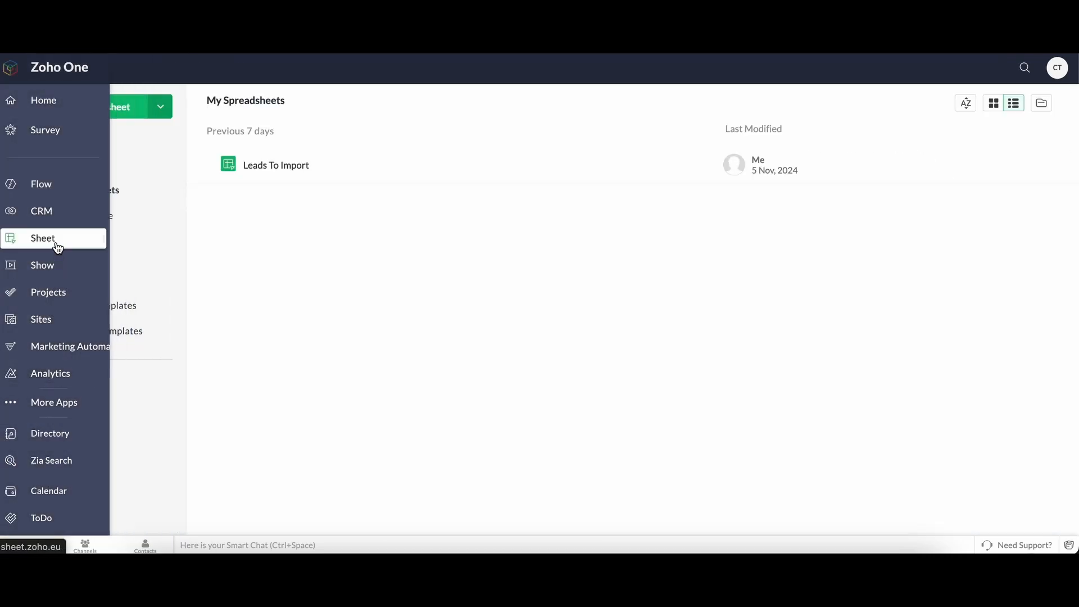
{"action": "left_click", "coordinate": [276, 167]}
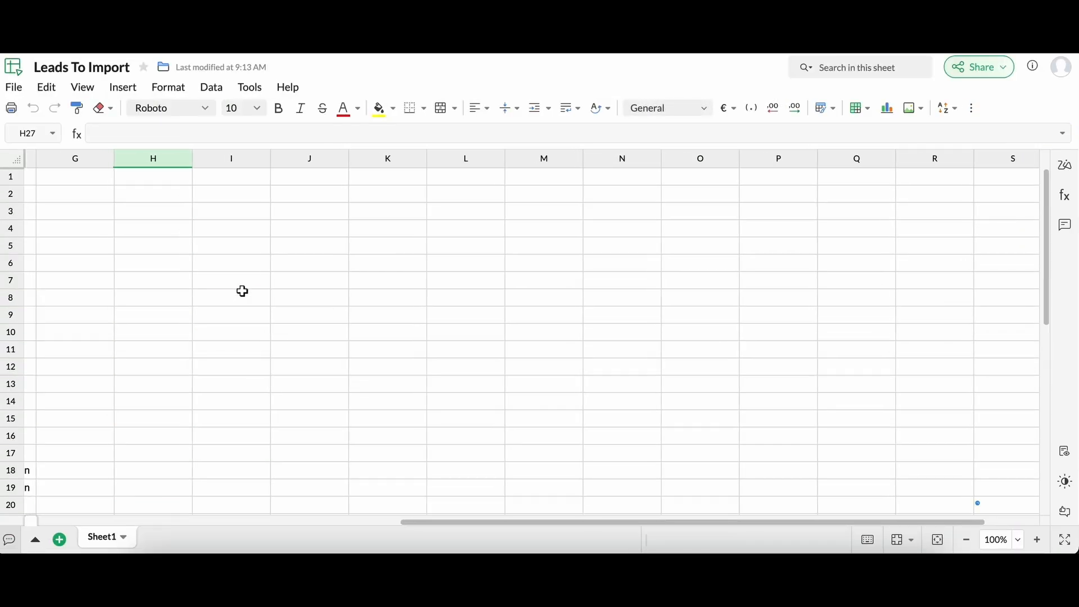
- Enter a dummy lead's first name, last name and e-mail address in row 28, the first empty row
{"action": "left_click", "coordinate": [67, 334]}
{"action": "type", "text": "new"}
{"action": "key", "text": "Tab"}
{"action": "type", "text": "newnew"}
{"action": "key", "text": "Tab"}
{"action": "type", "text": "n"}
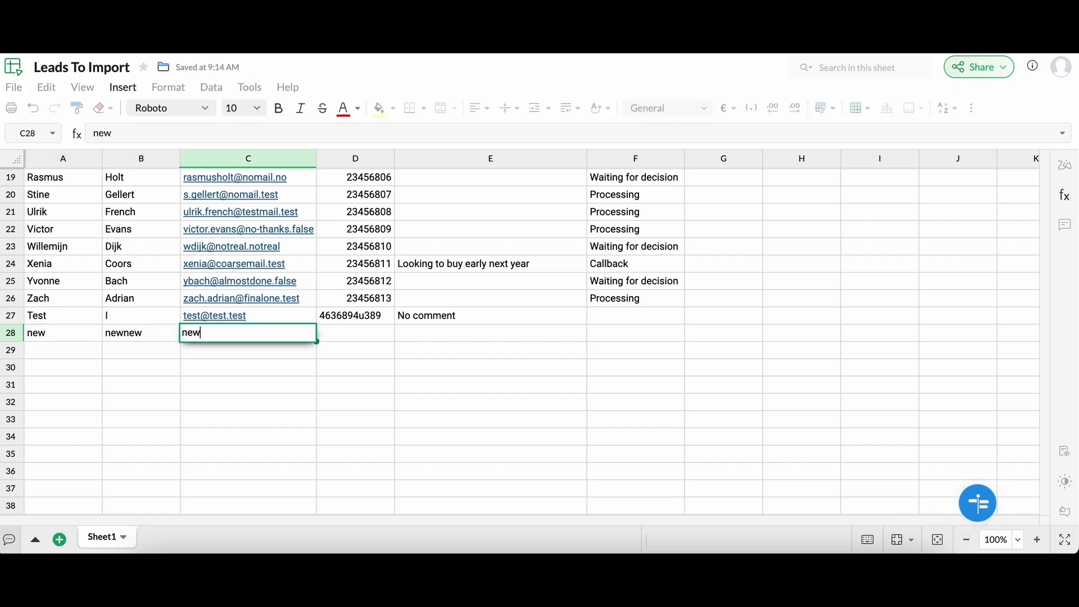
{"action": "type", "text": "ew@test.test"}
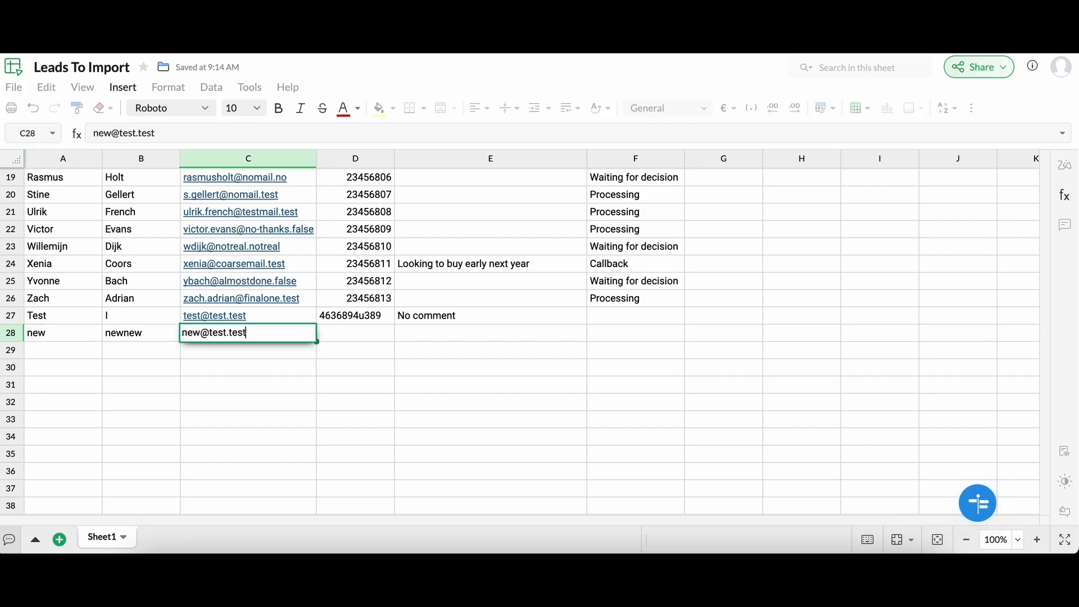
- Complete row 28 with a phone number, the note "No comment again" and the lead status "Smile"
{"action": "key", "text": "Tab"}
{"action": "type", "text": "496490324"}
{"action": "key", "text": "Tab"}
{"action": "type", "text": "No comment again"}
{"action": "key", "text": "Tab"}
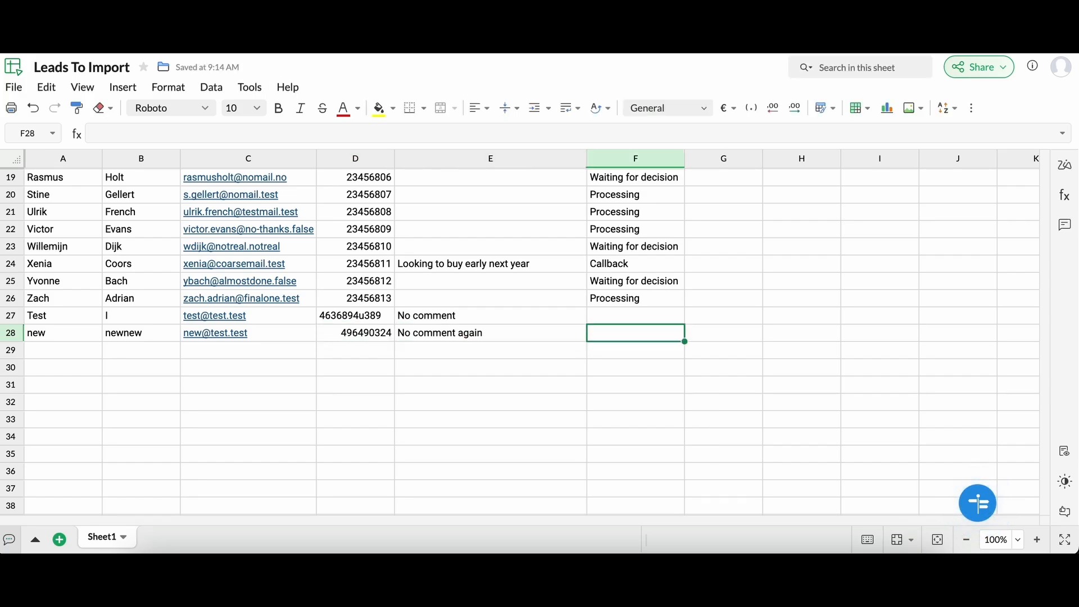
{"action": "type", "text": "Smil"}
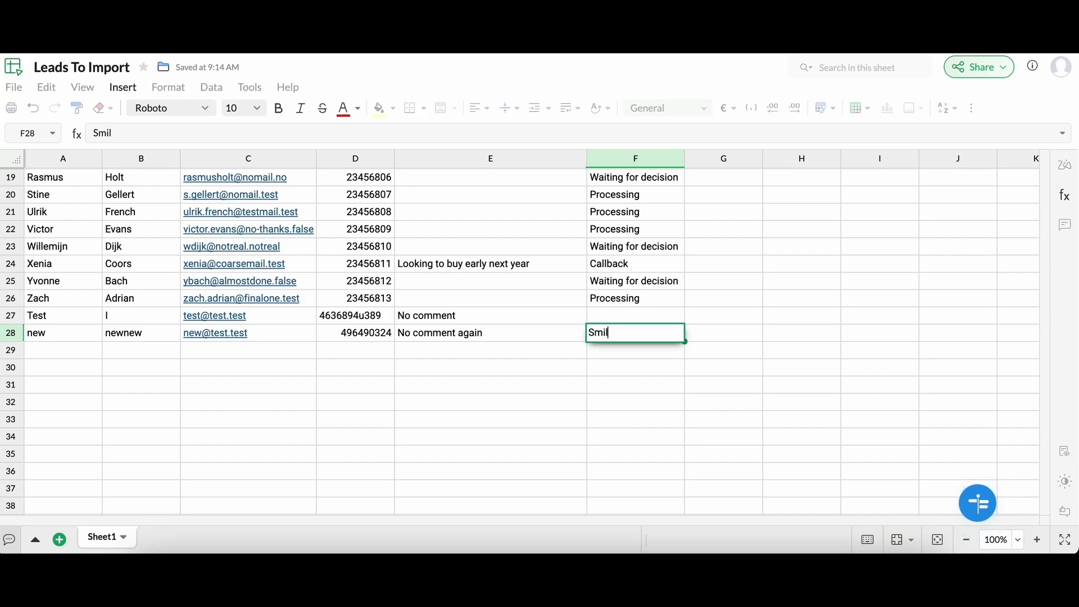
{"action": "type", "text": "e"}
{"action": "key", "text": "Return"}
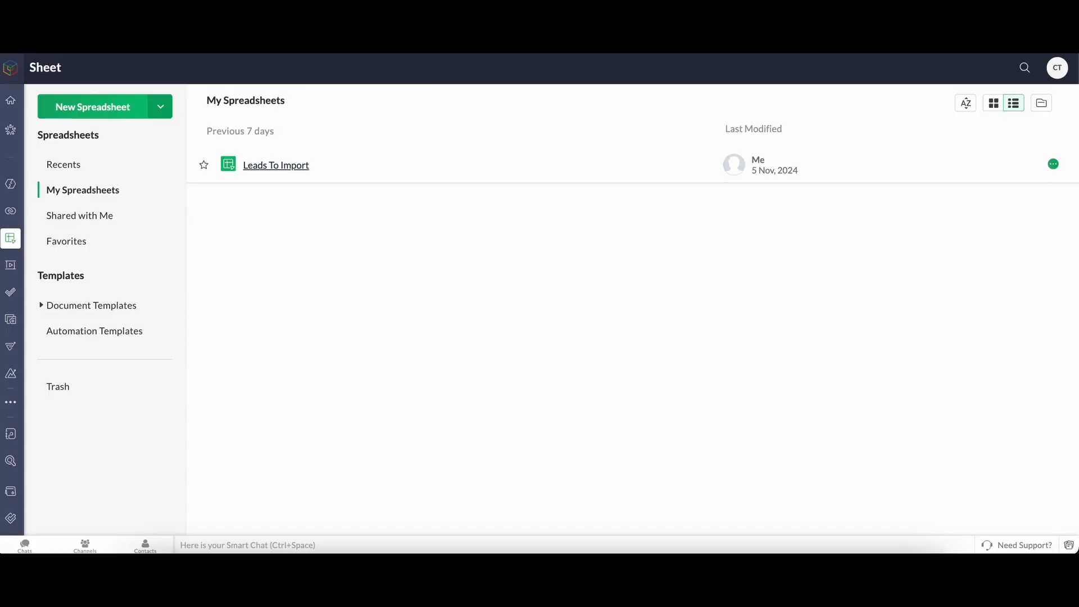
- Return to the Sheet to CRM Leads flow in Zoho Flow and finish the Test & Debug session
{"action": "left_click", "coordinate": [11, 402]}
{"action": "left_click", "coordinate": [96, 475]}
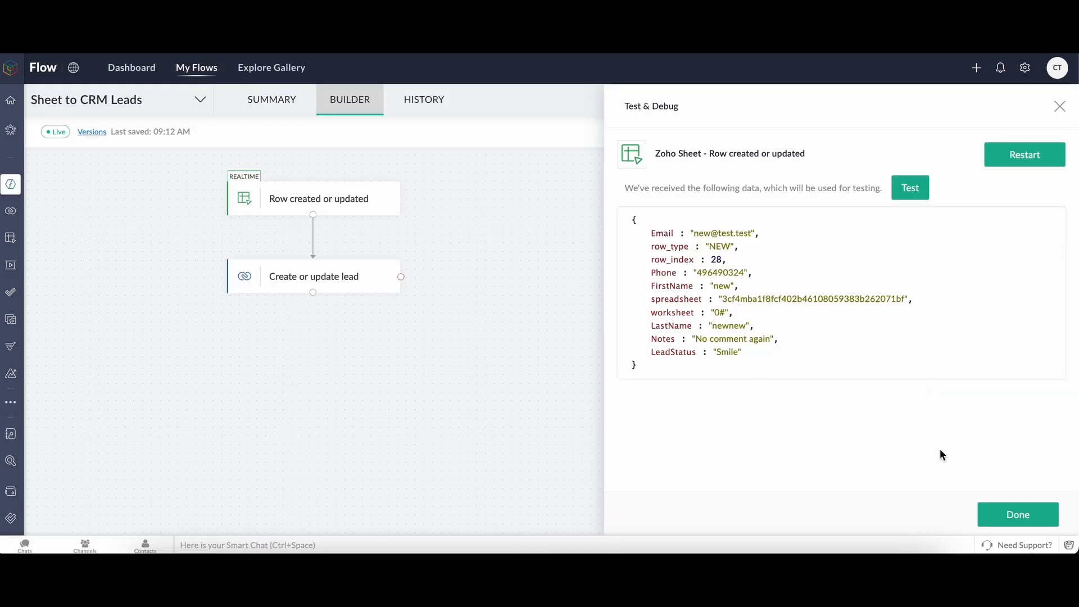
{"action": "left_click", "coordinate": [1004, 517]}
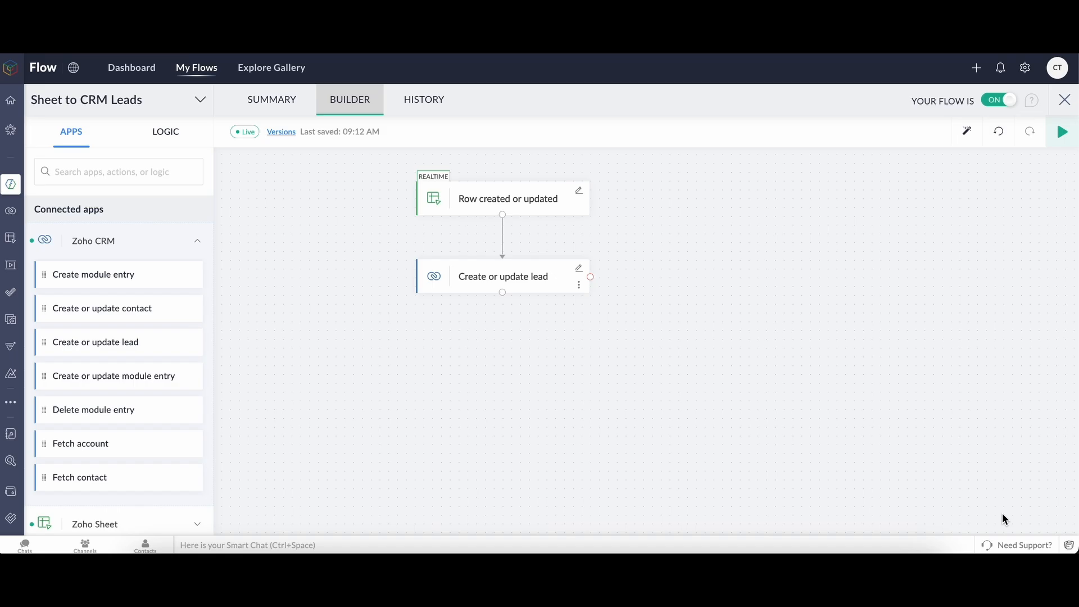
- Review the flow's execution summary and check the Leads list in Zoho CRM for the lead from the new row
{"action": "left_click", "coordinate": [285, 100]}
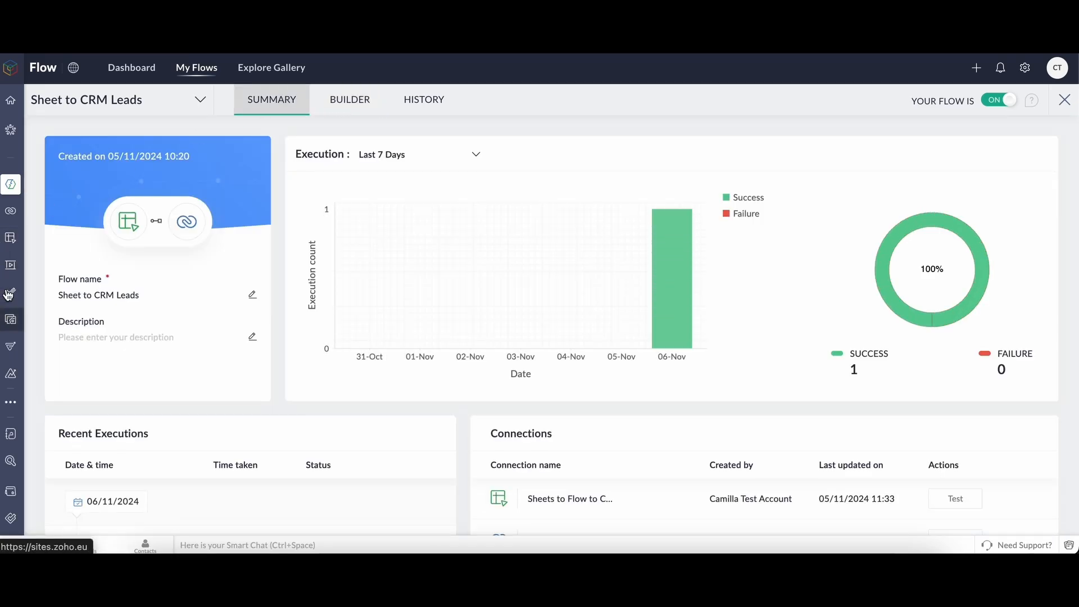
{"action": "left_click", "coordinate": [13, 211]}
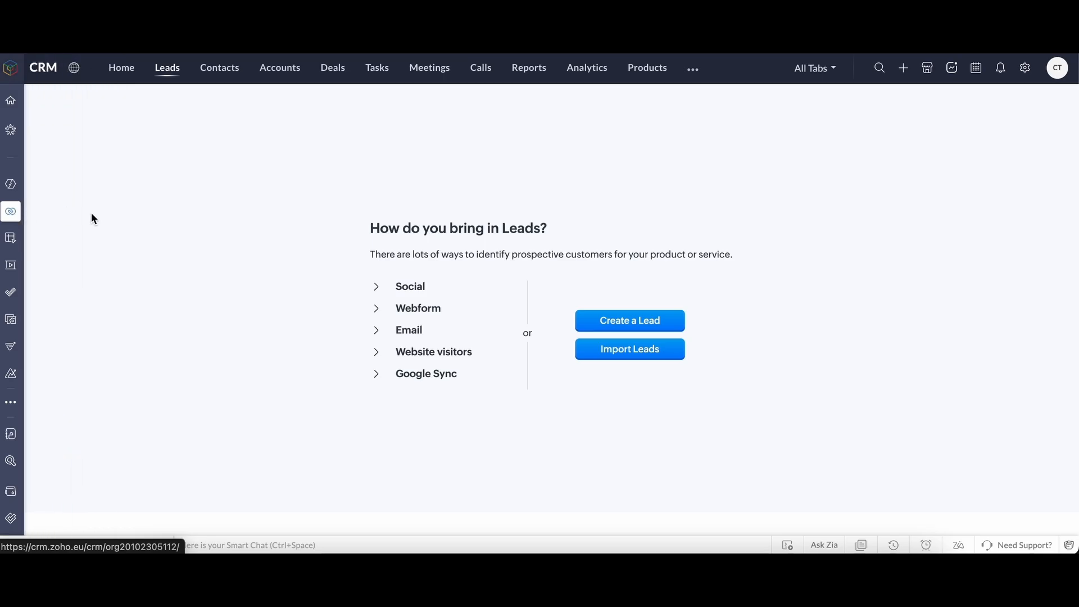
{"action": "left_click", "coordinate": [162, 68]}
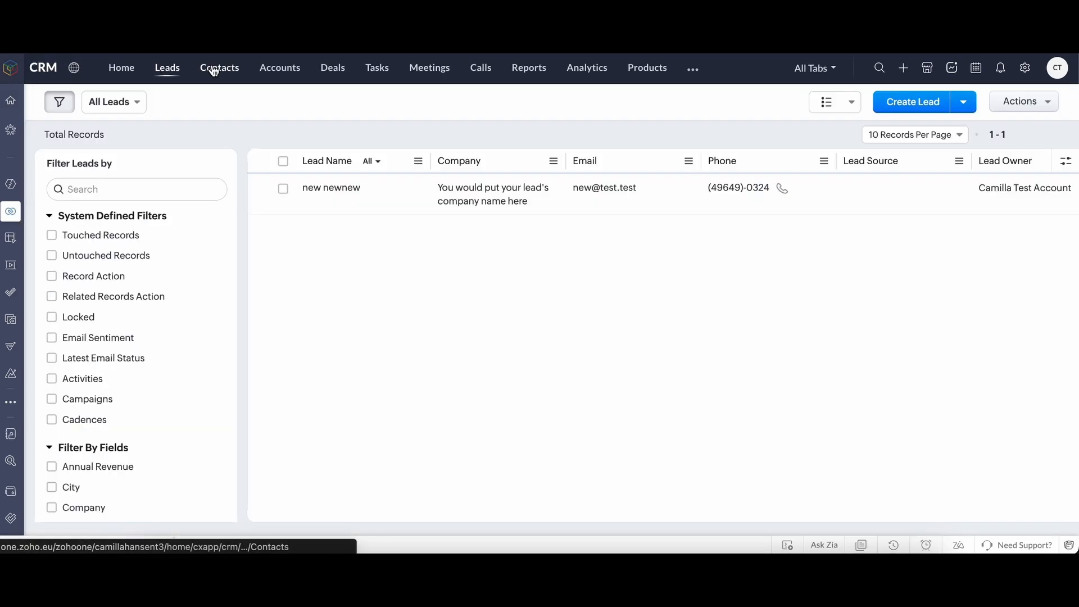